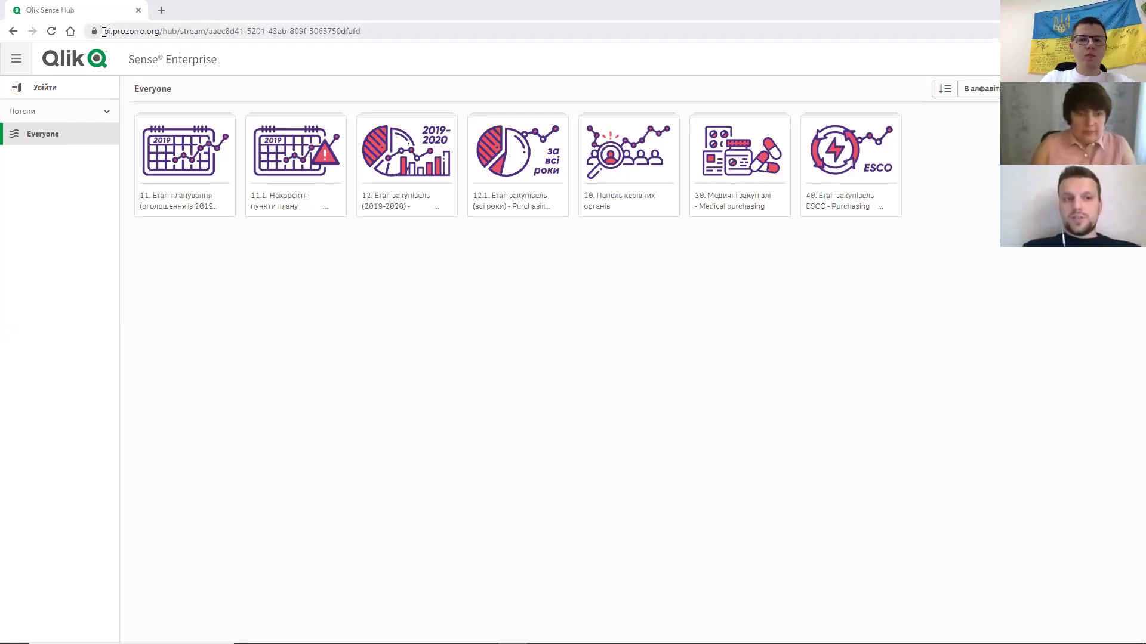
# - Highlight the BI portal address, then open the '12. Етап закупівель (2019-2020)' app from the Everyone stream
pyautogui.moveTo(105, 32); pyautogui.dragTo(158, 36)
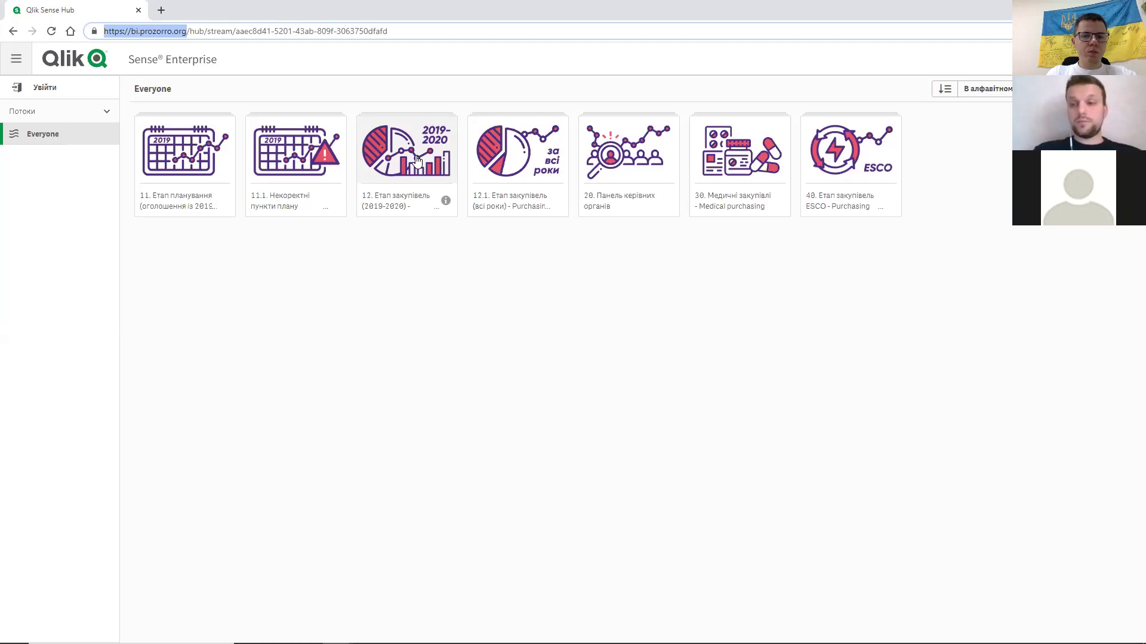
pyautogui.click(416, 160)
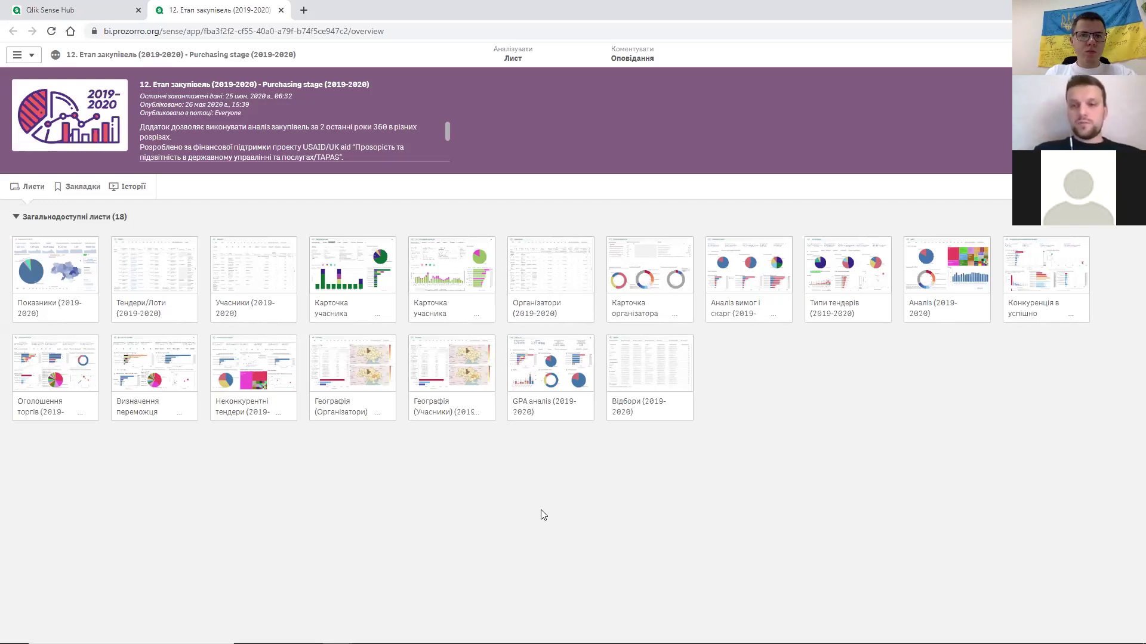
# - Open the Тендери/Лоти (2019-2020) sheet, showing 2 469 742 tenders in the lots table
pyautogui.click(146, 281)
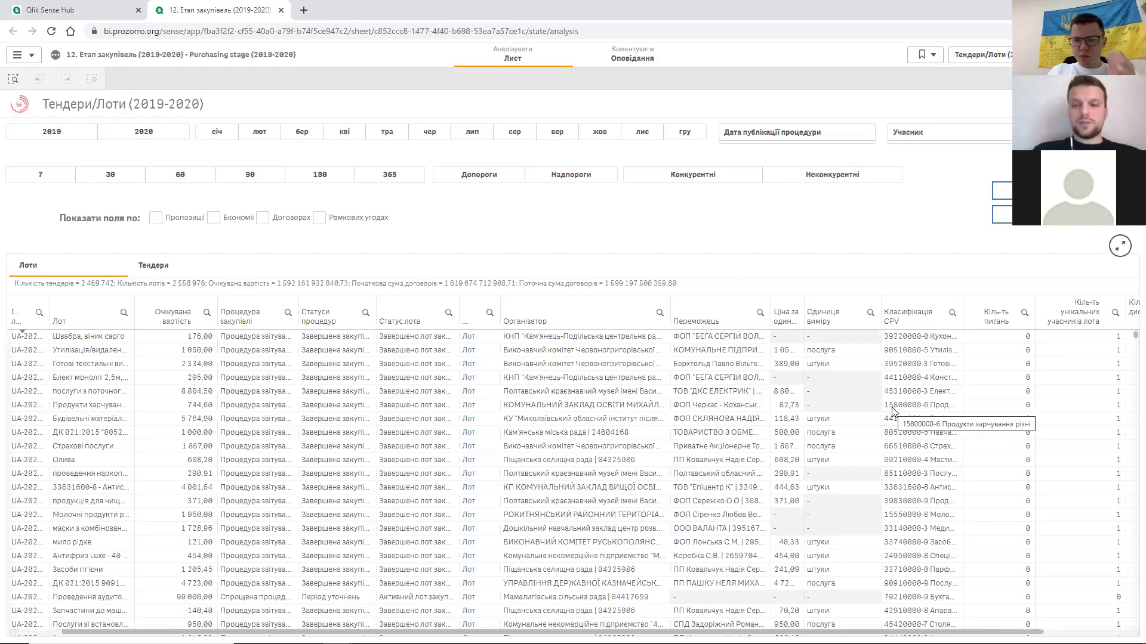
# - Filter 'Кіль-ть унікальних учасників лота' to 10, leaving 722 tenders and 729 lots
pyautogui.hscroll(1, 893, 410)
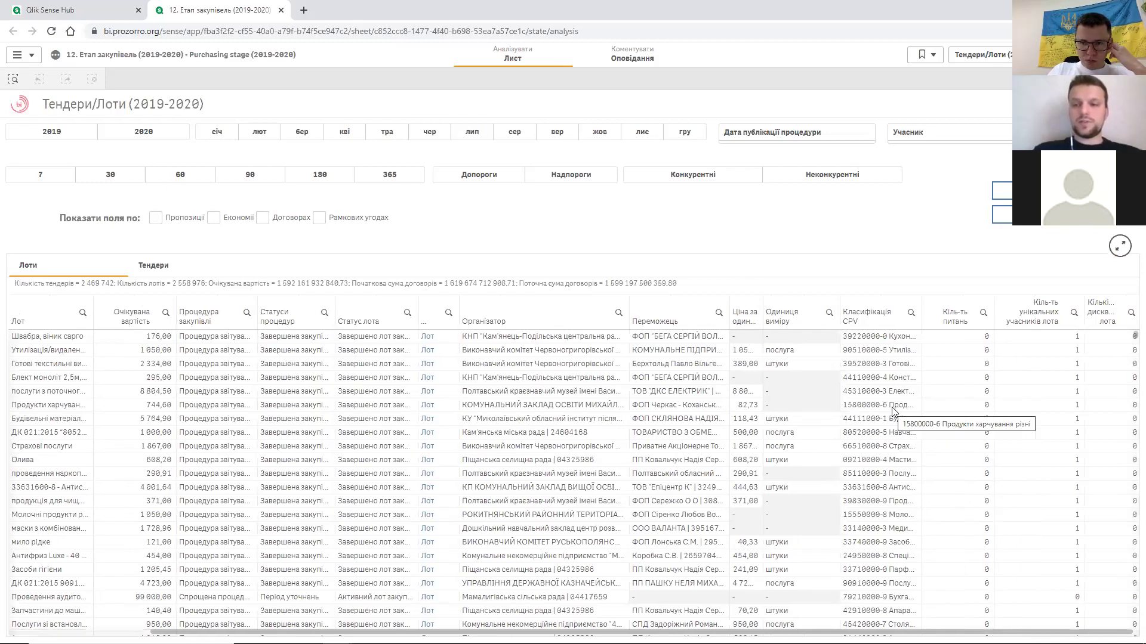
pyautogui.hscroll(2, 893, 410)
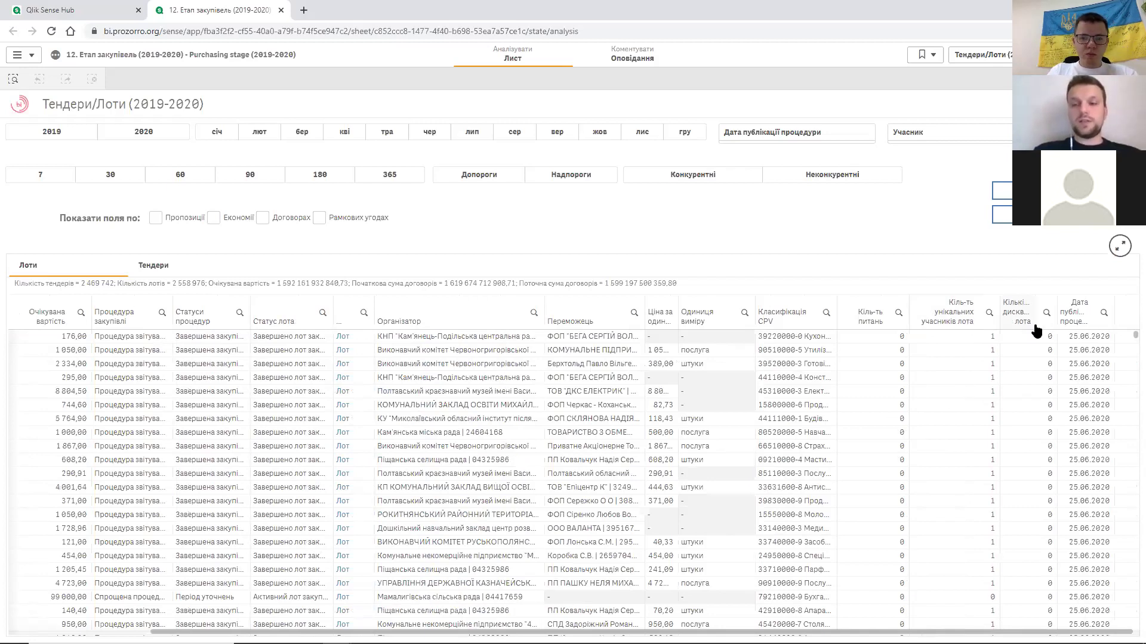
pyautogui.click(988, 319)
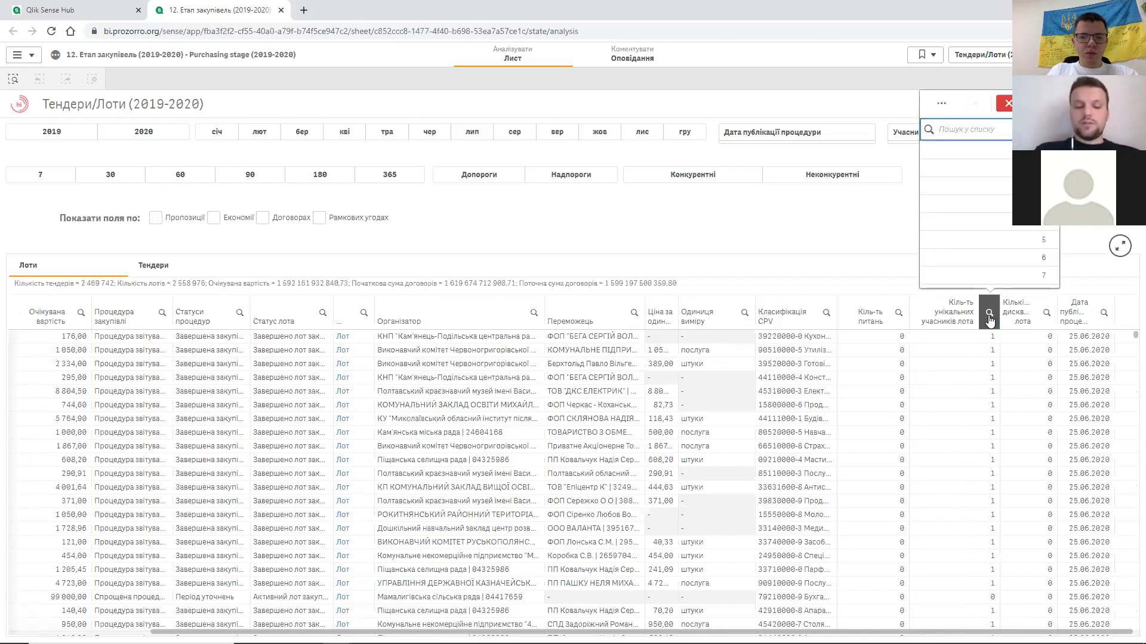
pyautogui.write('>2')
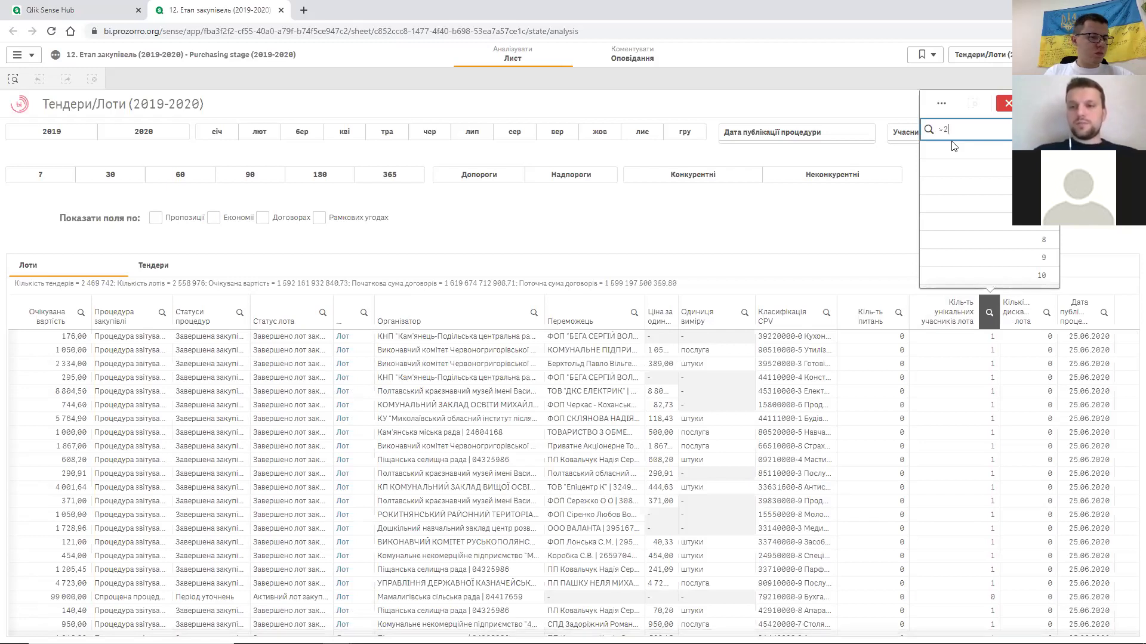
pyautogui.press('BackSpace')
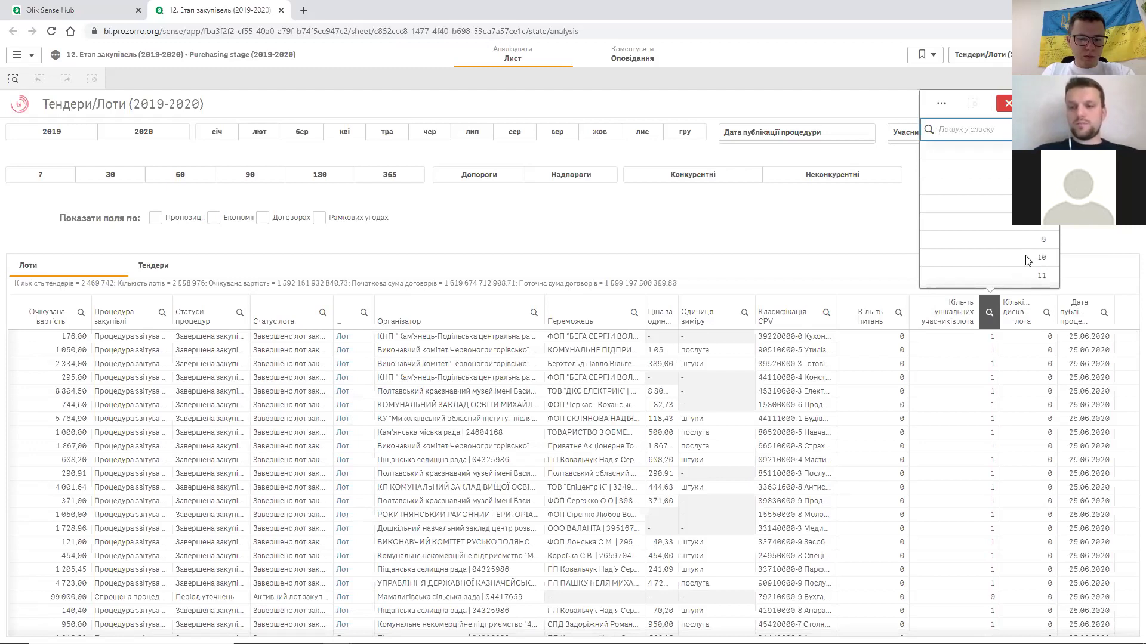
pyautogui.click(1025, 256)
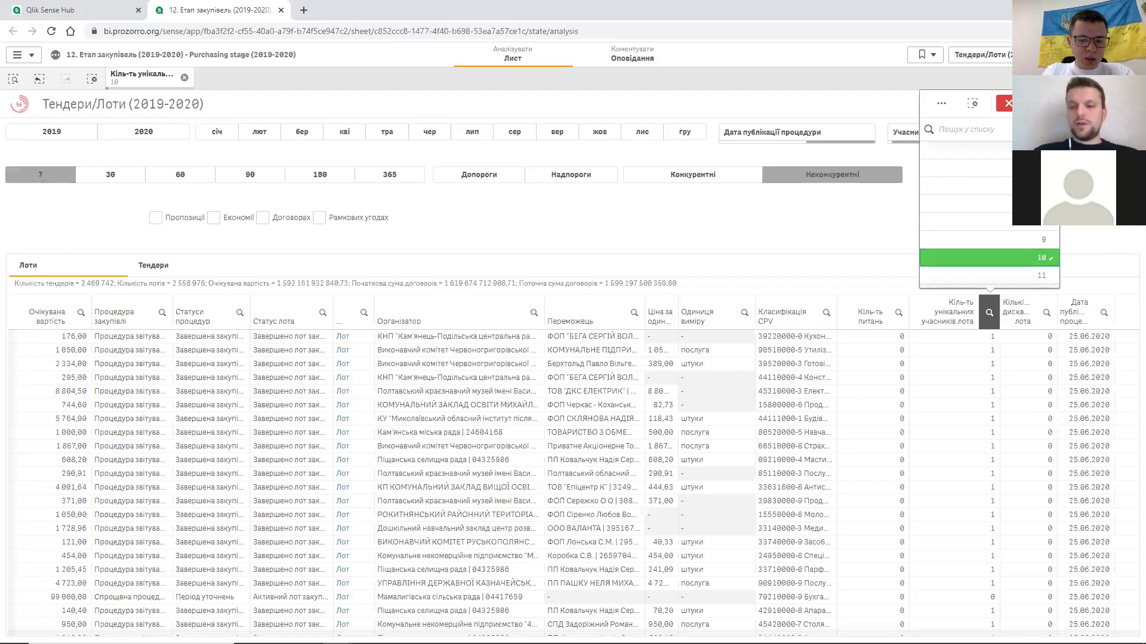
pyautogui.click(1020, 287)
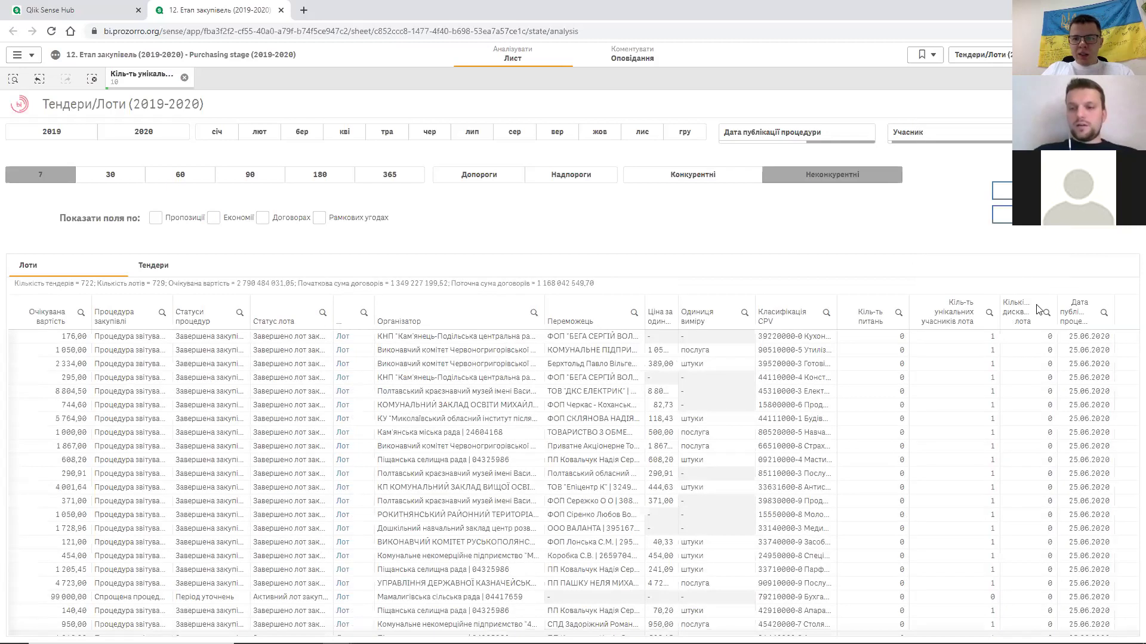
# - Add a disqualifications-per-lot filter for values 8 and 7, narrowing the table to 18 lots
pyautogui.click(1047, 314)
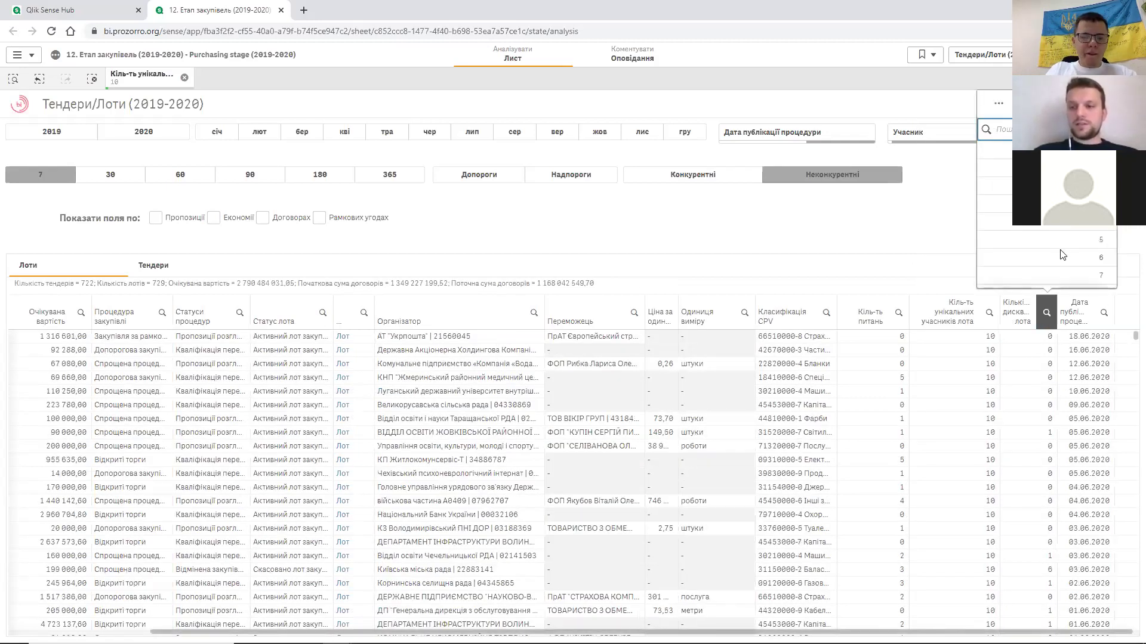
pyautogui.scroll(-1, 1074, 260)
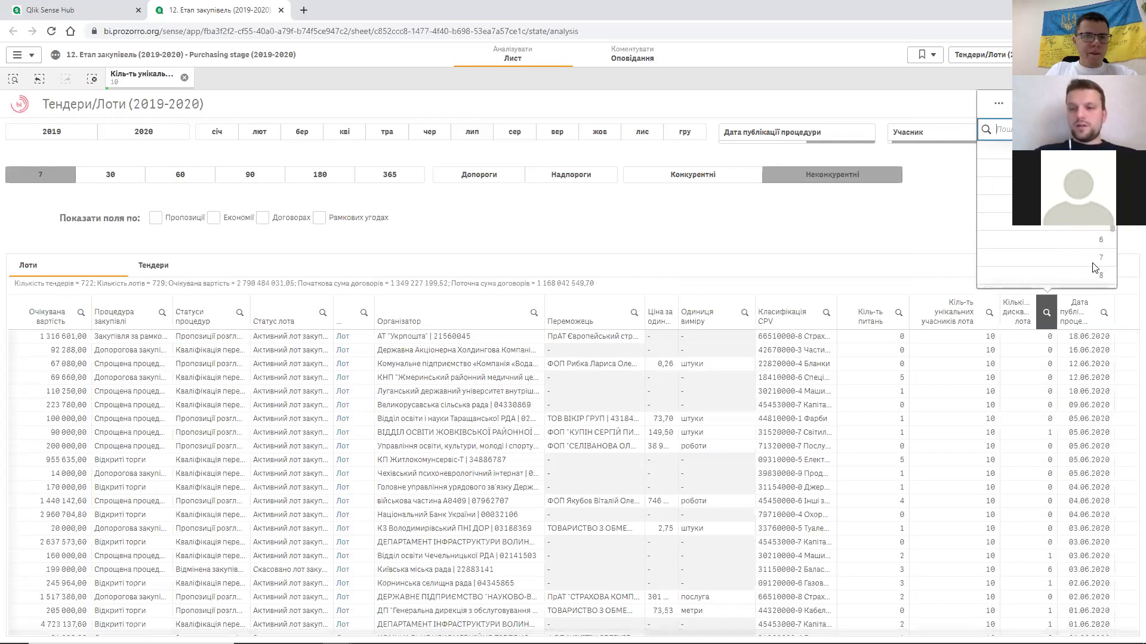
pyautogui.click(1076, 275)
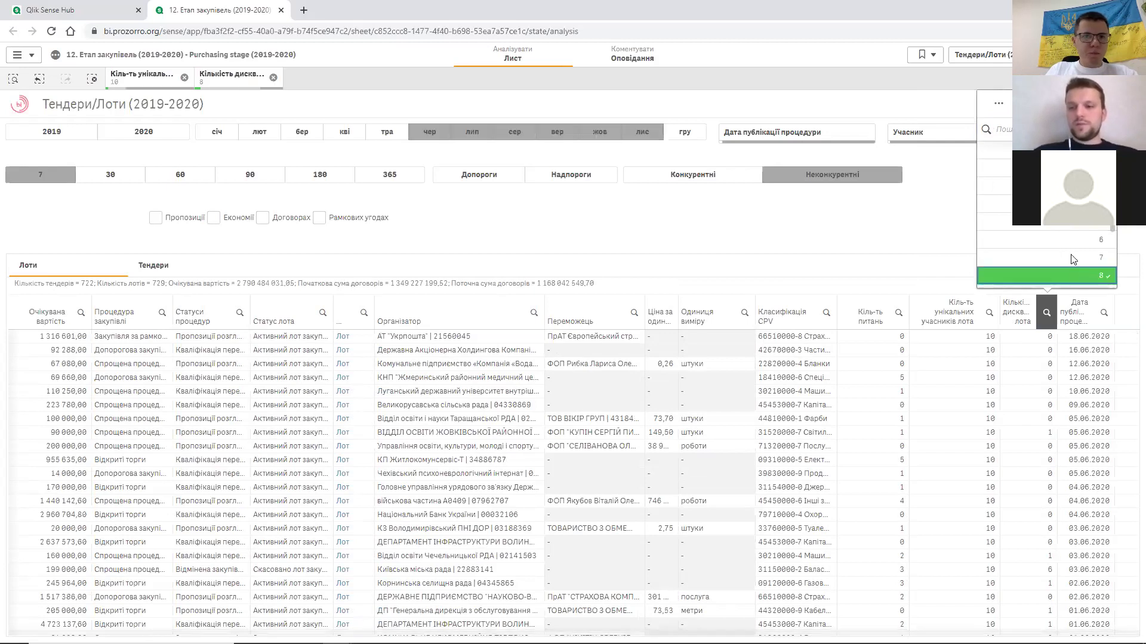
pyautogui.click(1070, 255)
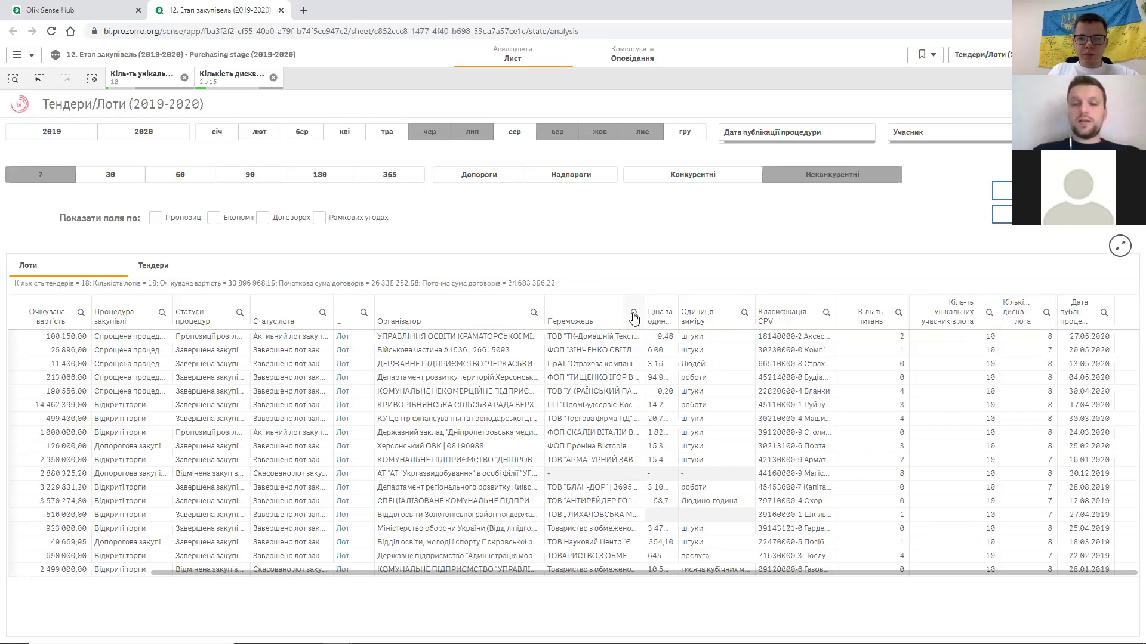
pyautogui.click(633, 314)
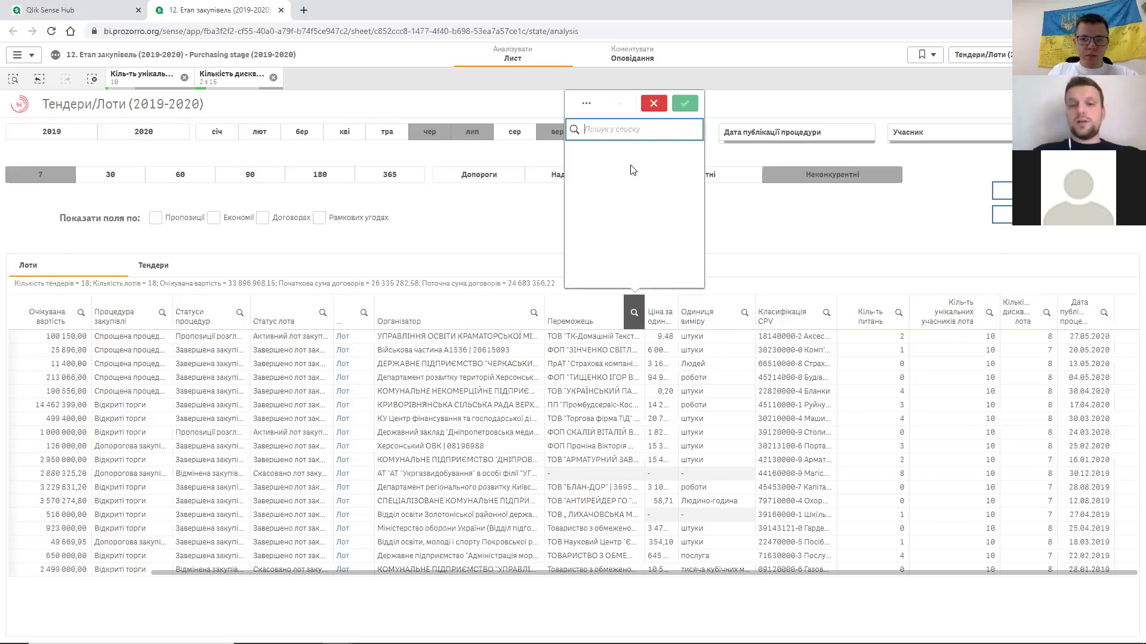
pyautogui.click(537, 294)
pyautogui.click(530, 319)
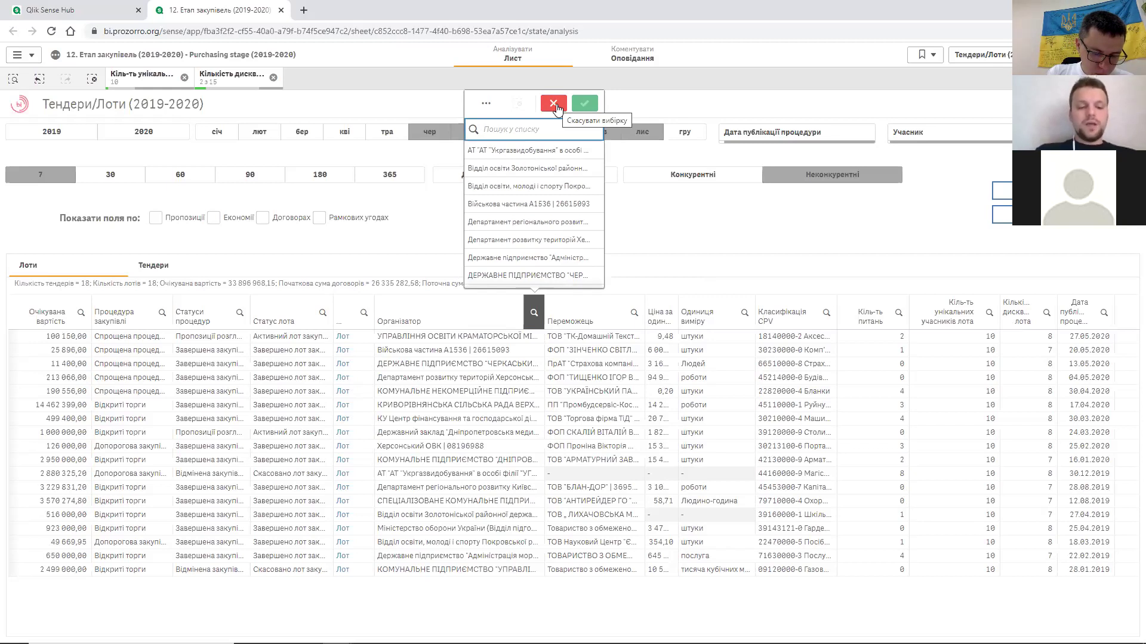
pyautogui.click(554, 105)
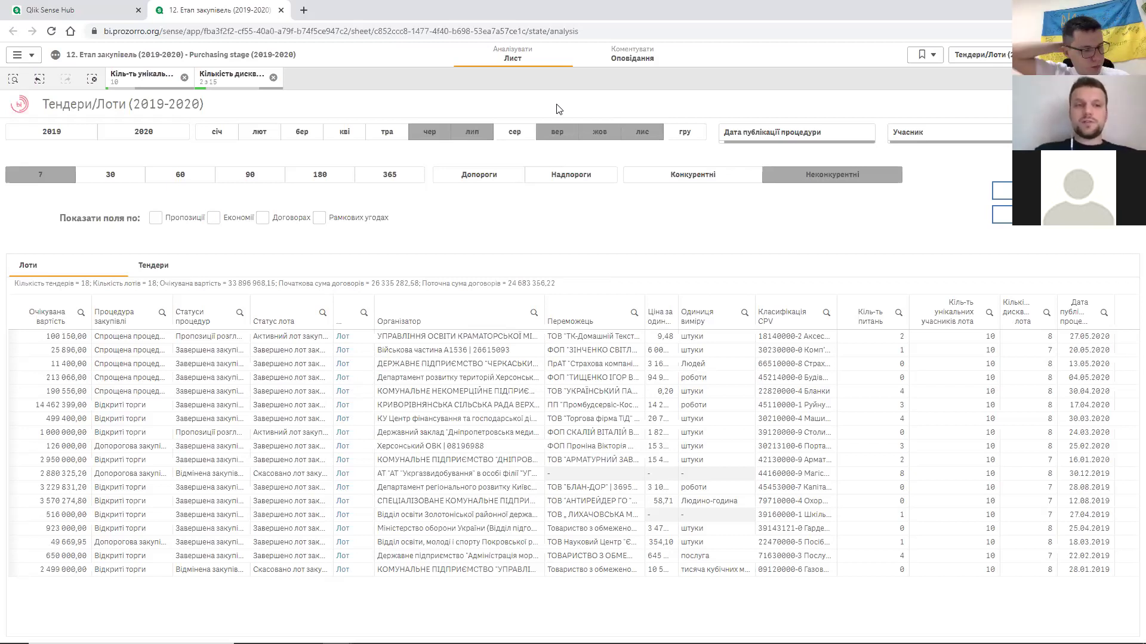
# - Remove the unique-participants and disqualifications chips, restoring 2 469 742 tenders and 2 558 976 lots
pyautogui.click(184, 78)
pyautogui.click(184, 78)
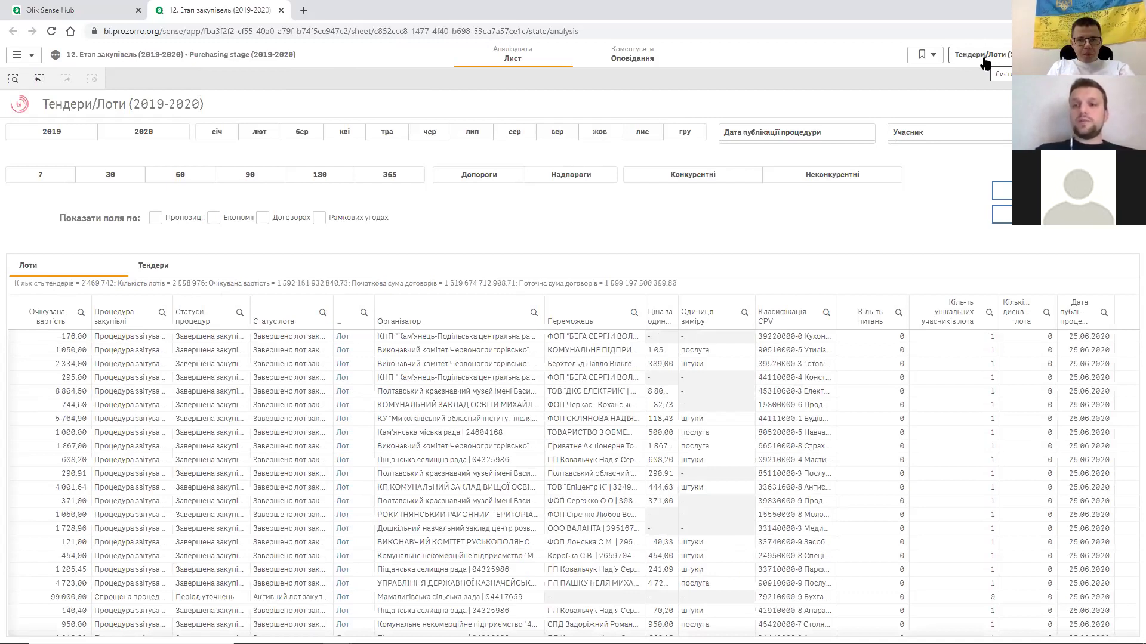
# - Show the Листи panel with all 18 public sheets of the app
pyautogui.click(985, 62)
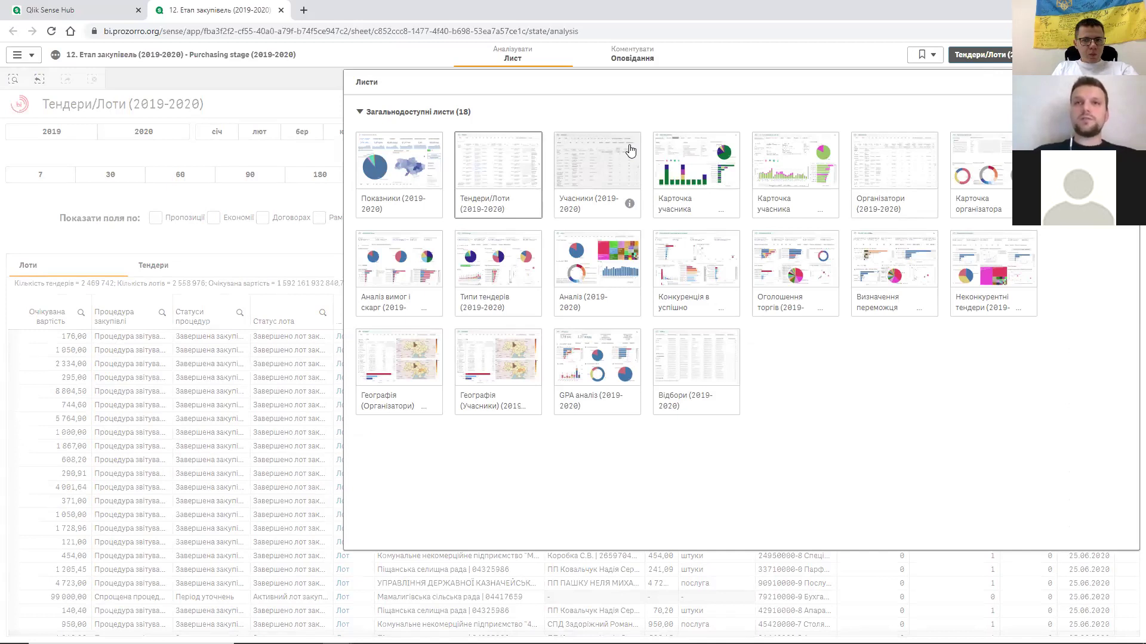
# - Open the Учасники (2019-2020) sheet and enable the 'Ризиках учасників' risk-indicator columns
pyautogui.click(599, 167)
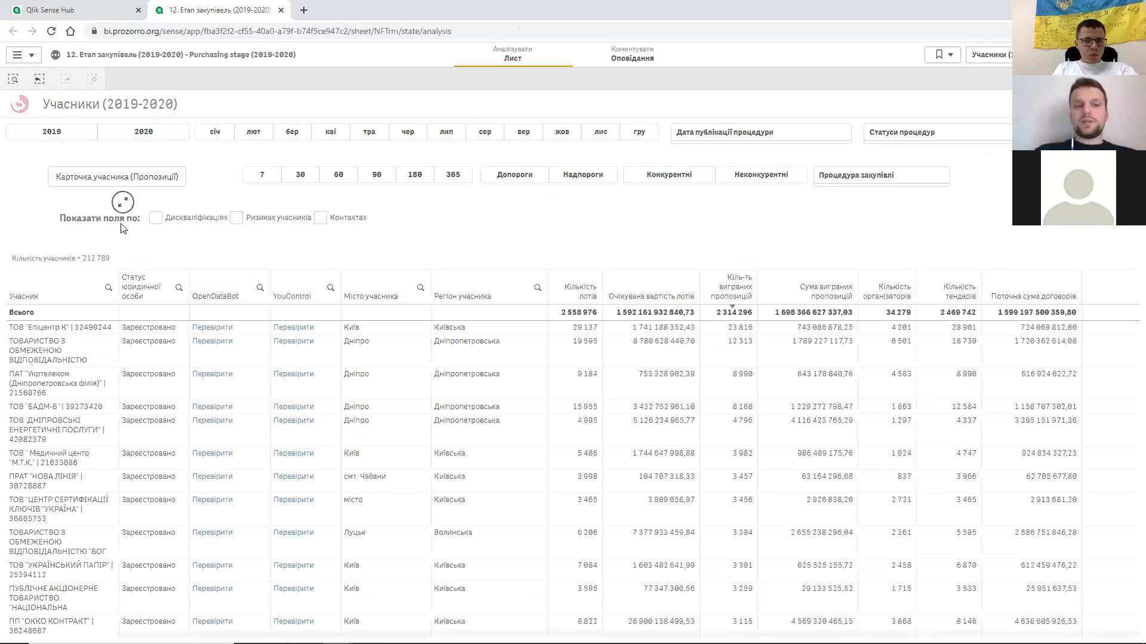
pyautogui.click(236, 218)
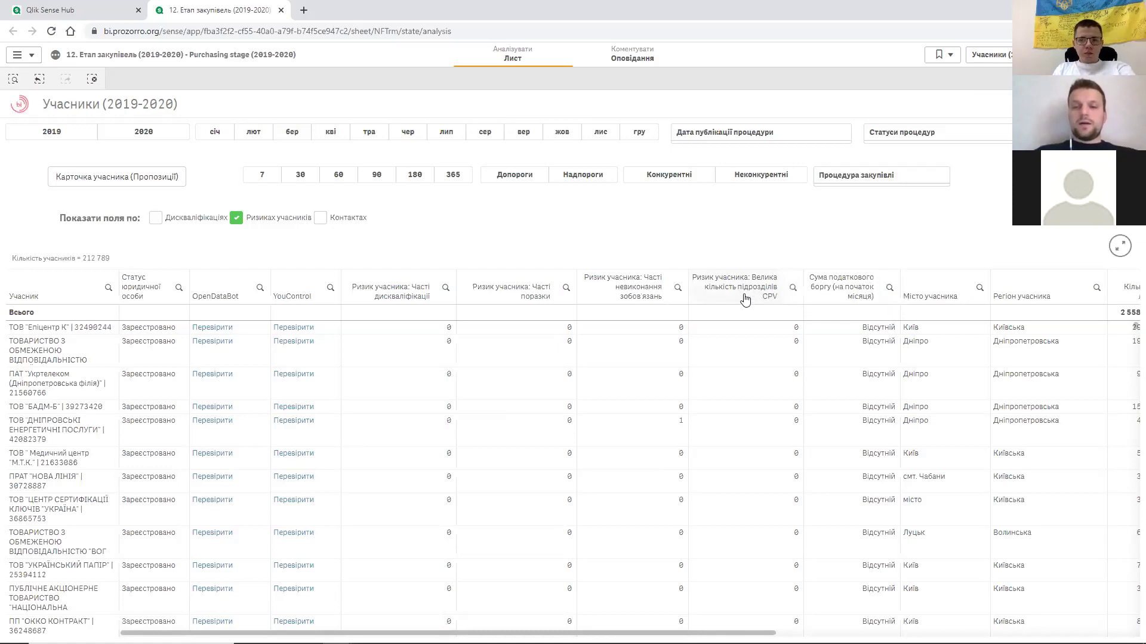
# - Filter 'Велика кількість підрозділів CPV' to value 1, leaving 6 923 participants, then show the sheet list
pyautogui.click(793, 290)
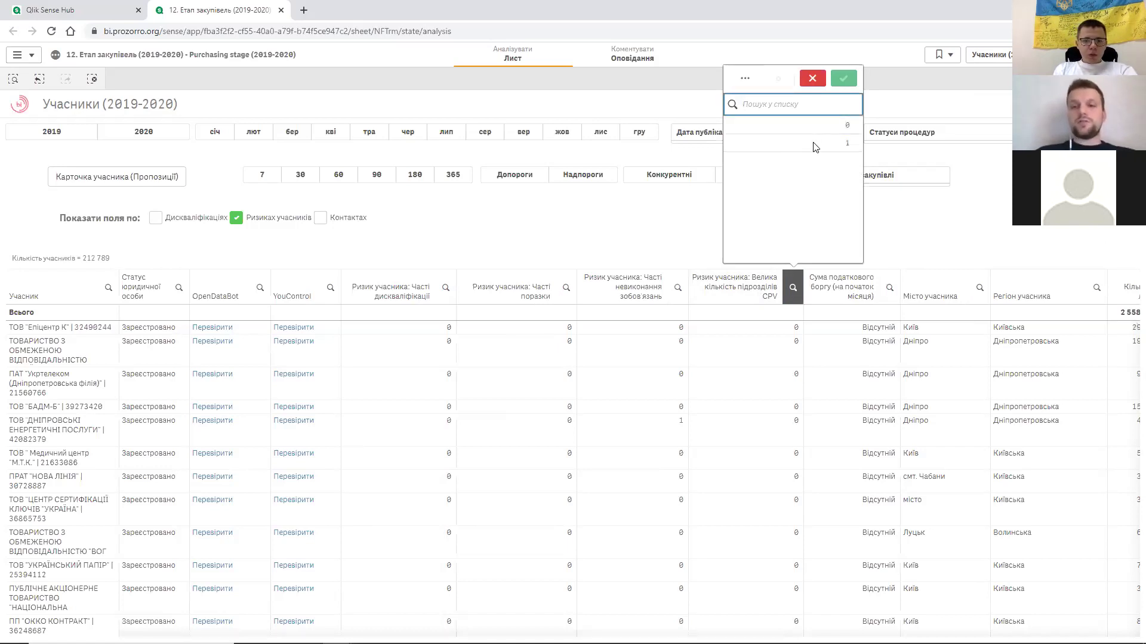
pyautogui.click(813, 143)
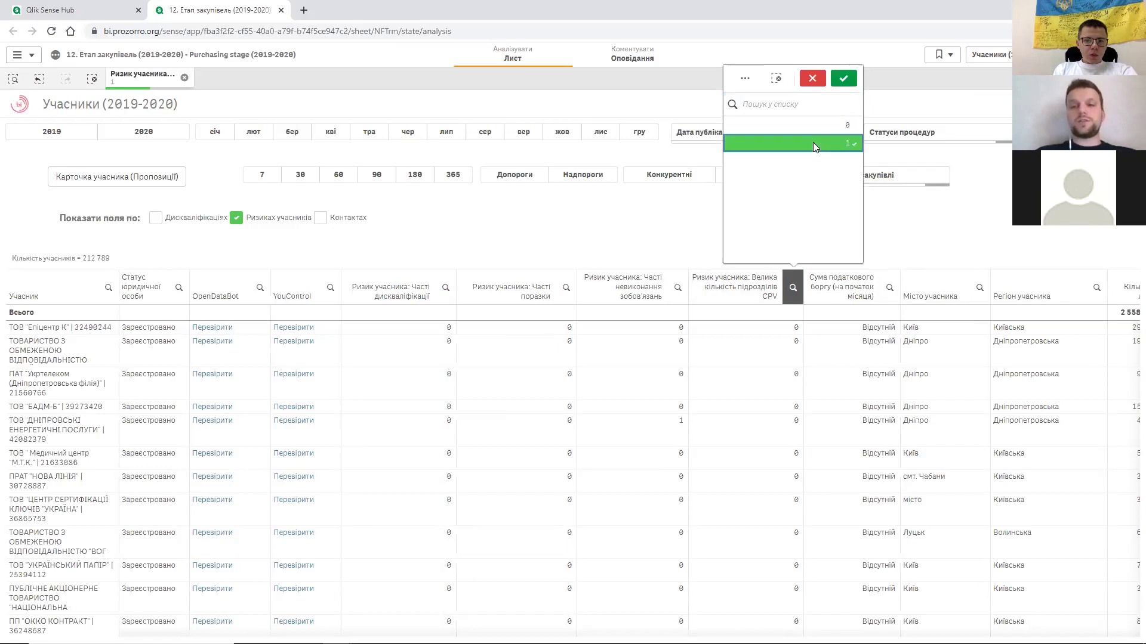
pyautogui.click(843, 79)
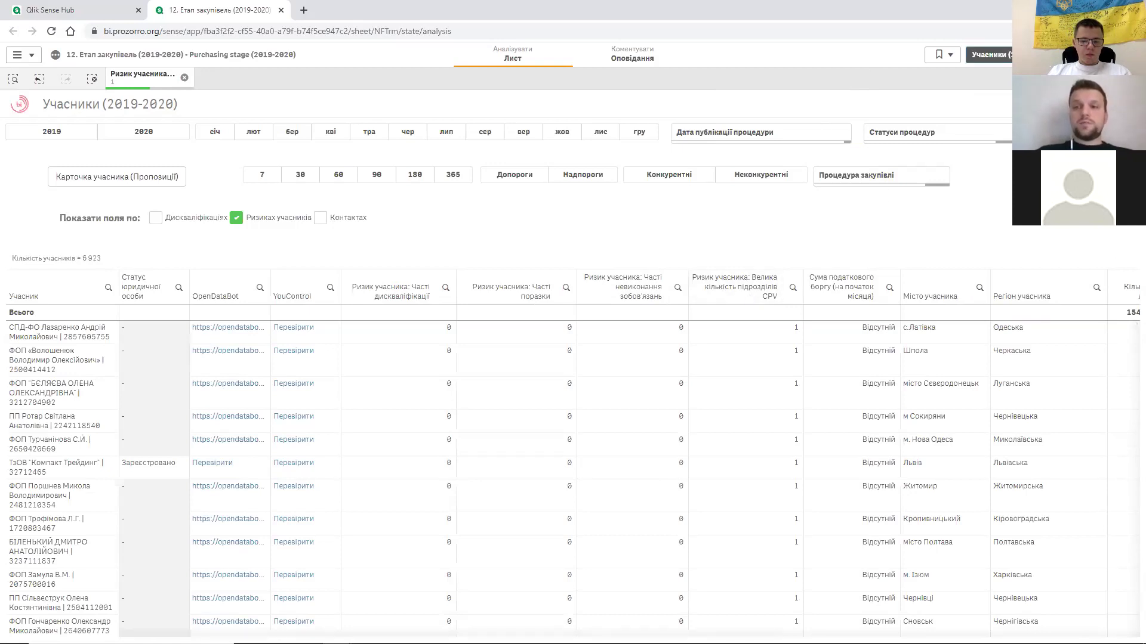
pyautogui.click(989, 54)
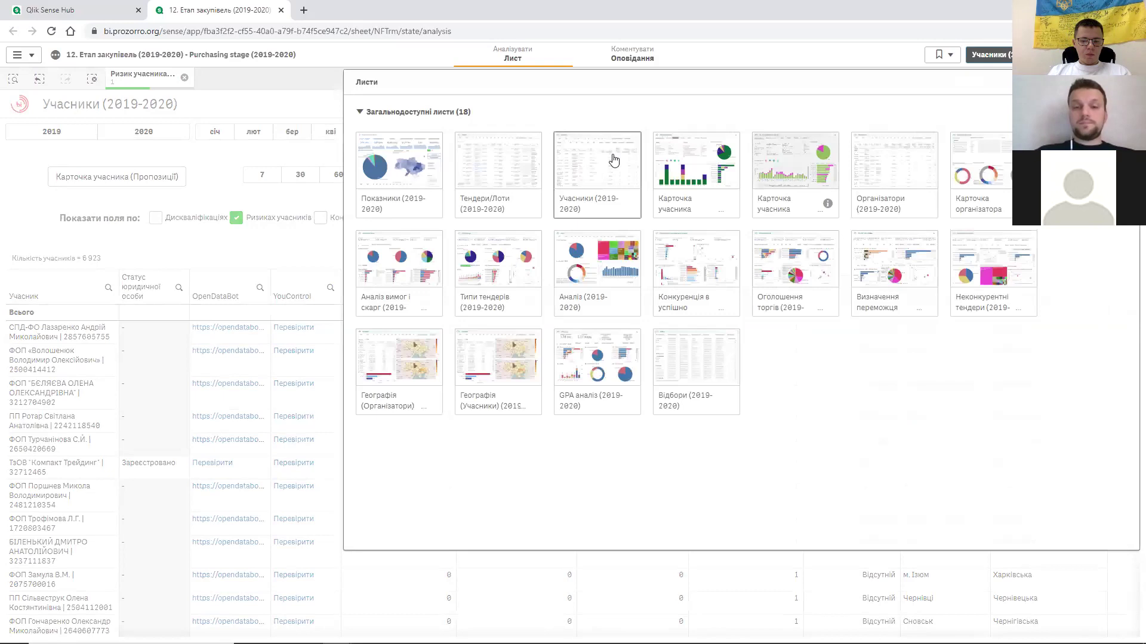
# - Go to the Тендери/Лоти (2019-2020) sheet, now showing 153 547 tenders and 154 181 lots
pyautogui.click(489, 171)
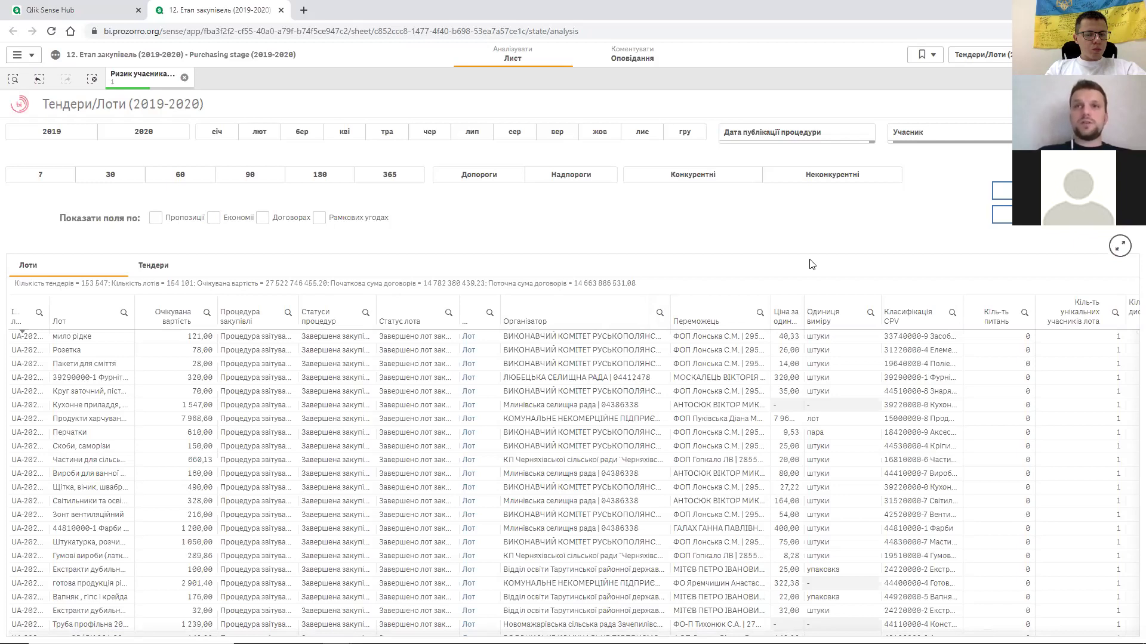
# - Switch to the Карточка учасника (Пропозиції) (2019-2020) participant card sheet
pyautogui.click(1000, 59)
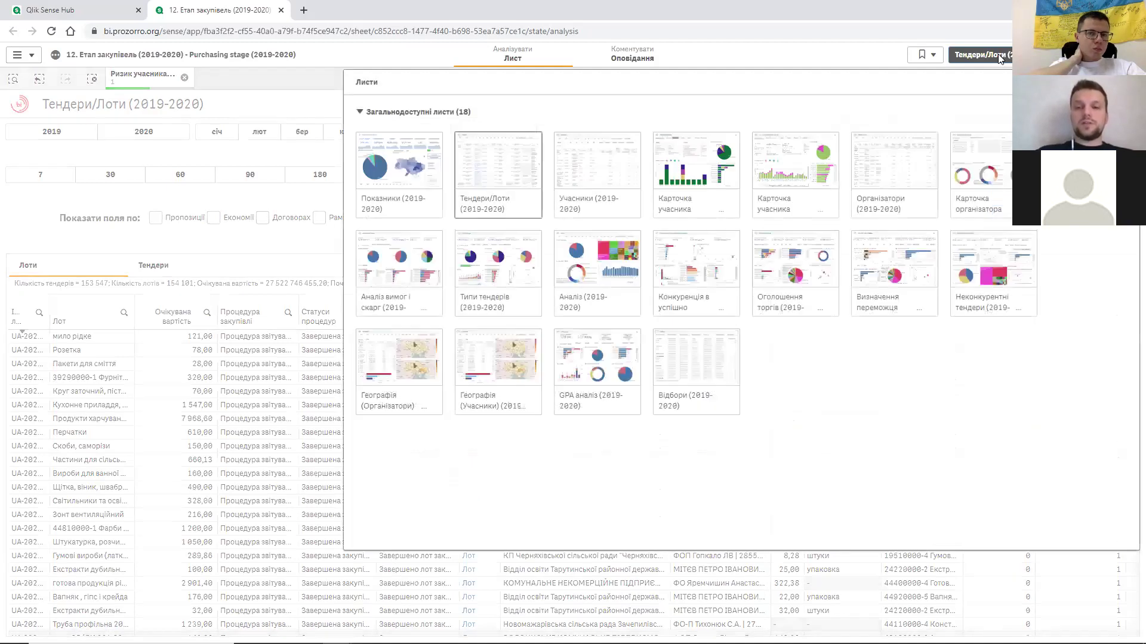
pyautogui.click(697, 163)
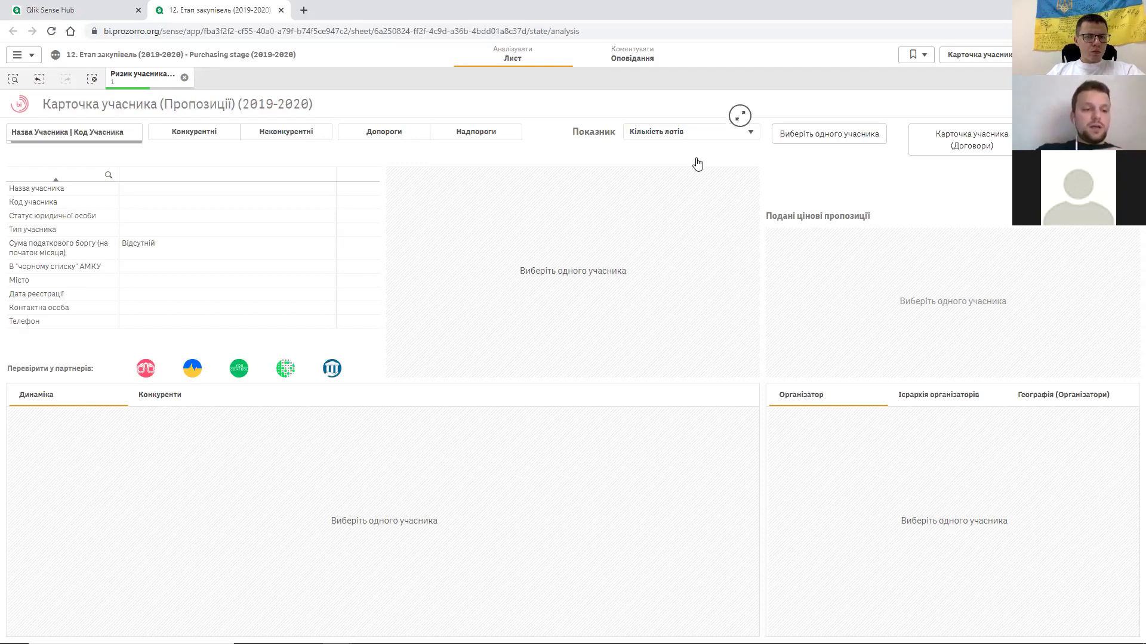
pyautogui.click(119, 132)
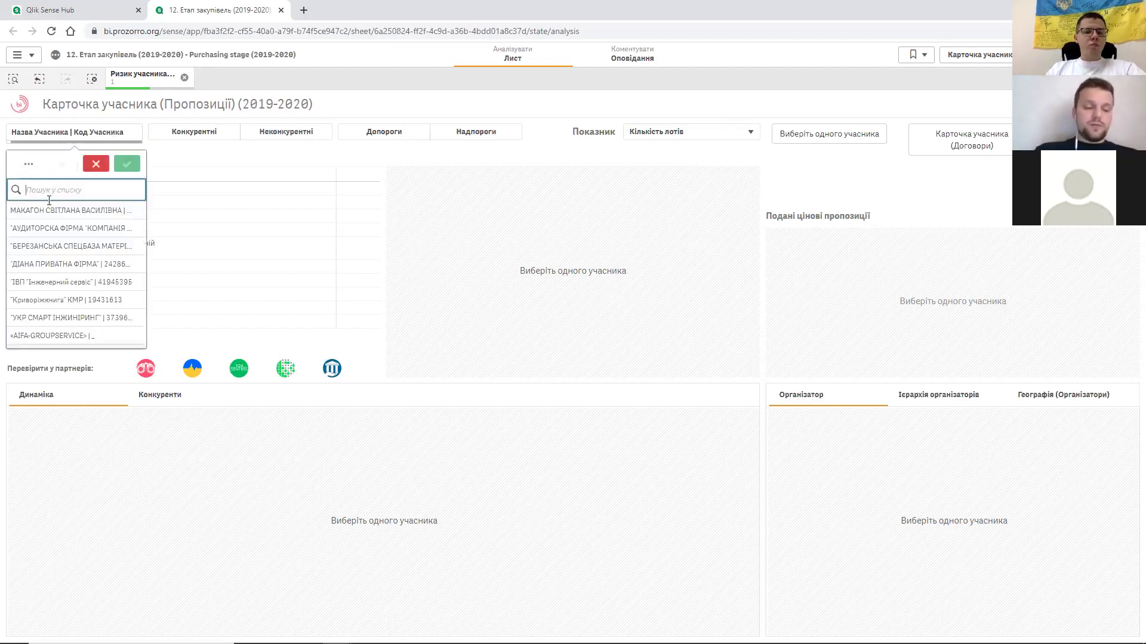
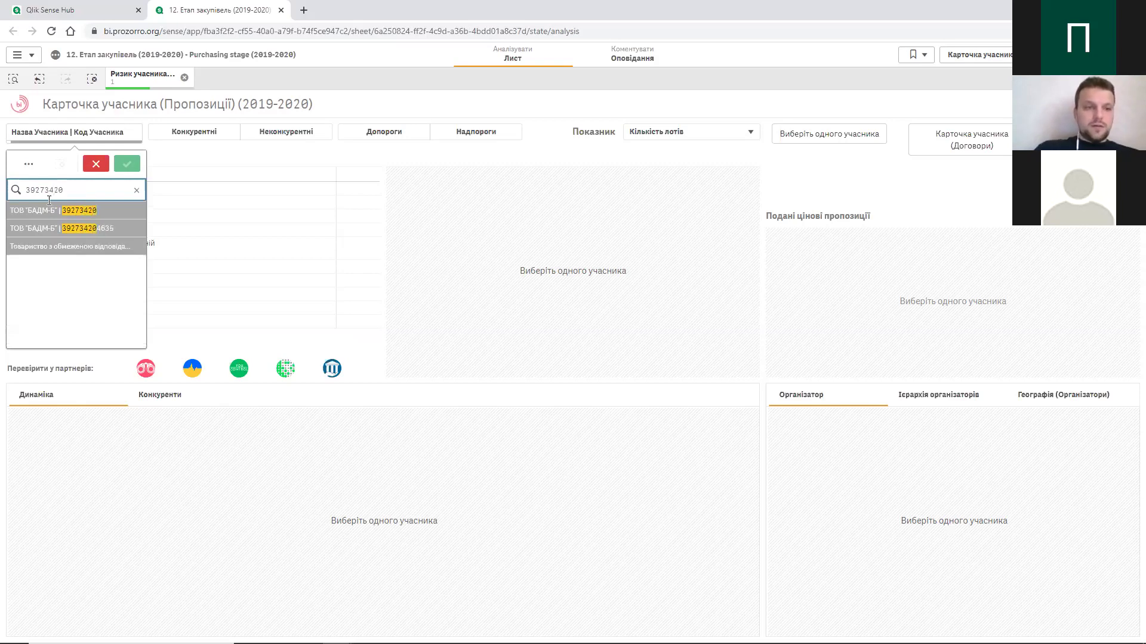
pyautogui.click(185, 77)
pyautogui.click(117, 132)
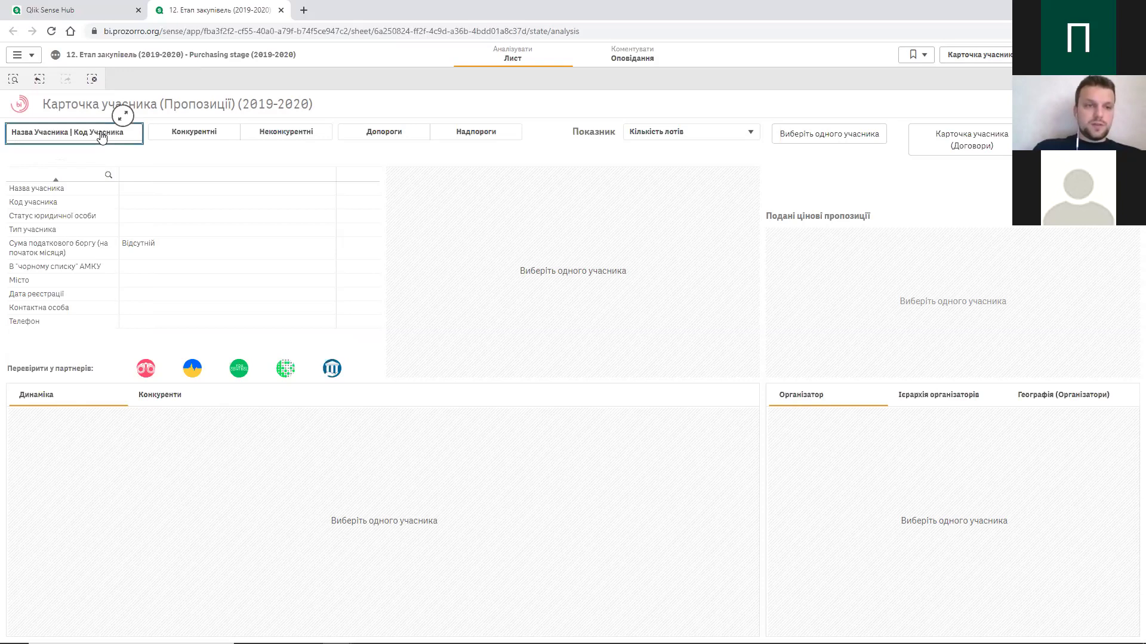
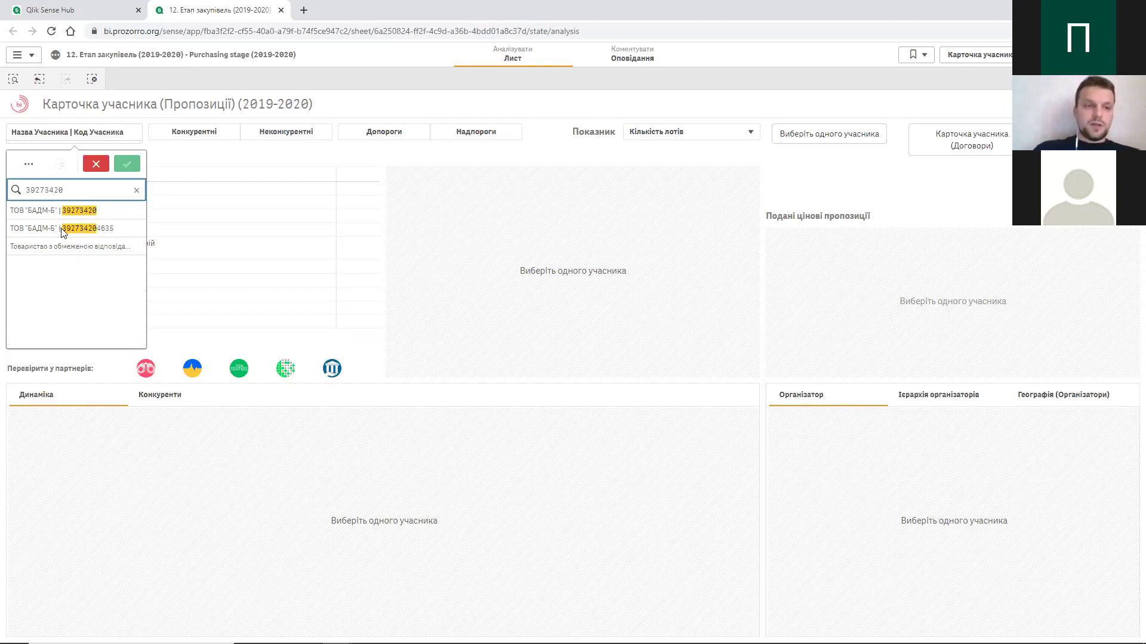
pyautogui.click(49, 215)
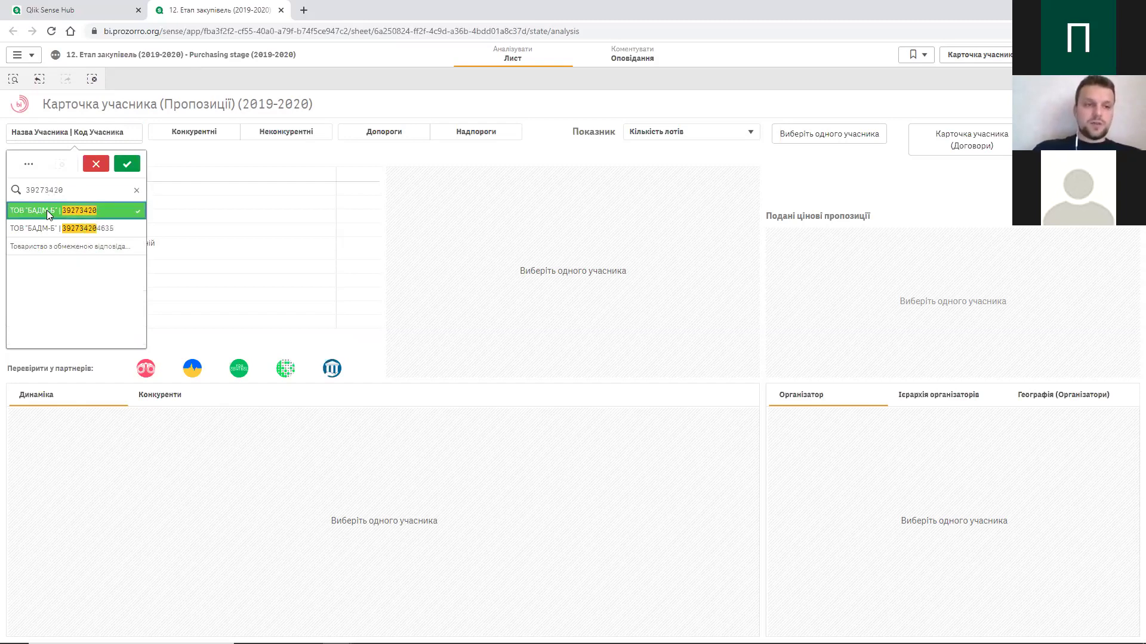
# - Confirm the ТОВ "БАДМ-Б" selection and list its competitors, 7 881 shared lots
pyautogui.click(128, 164)
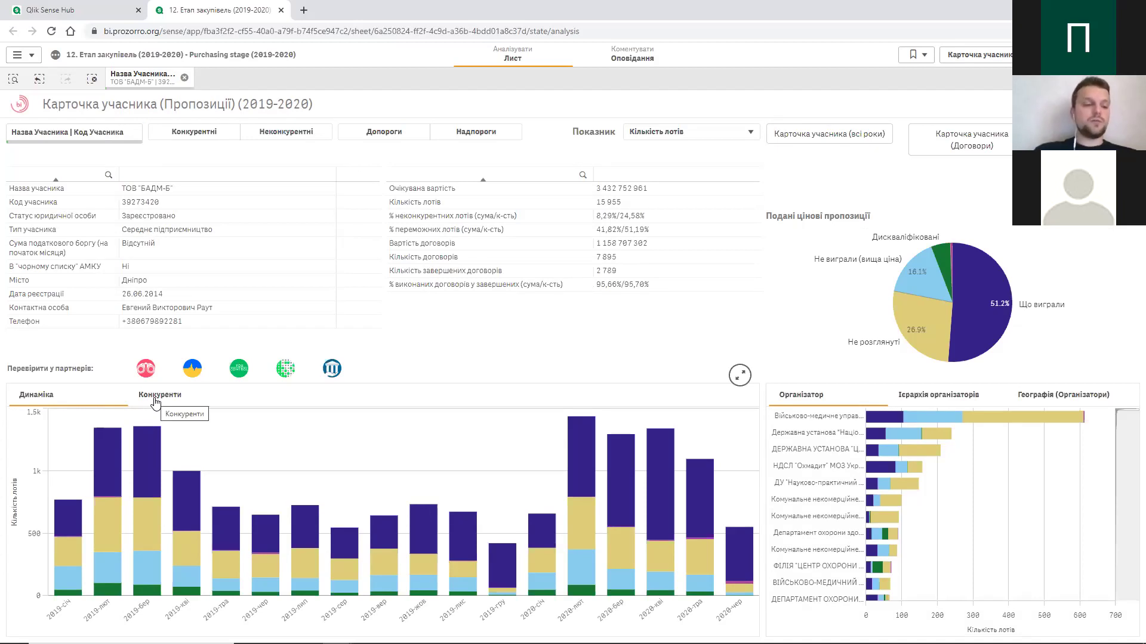
pyautogui.click(154, 397)
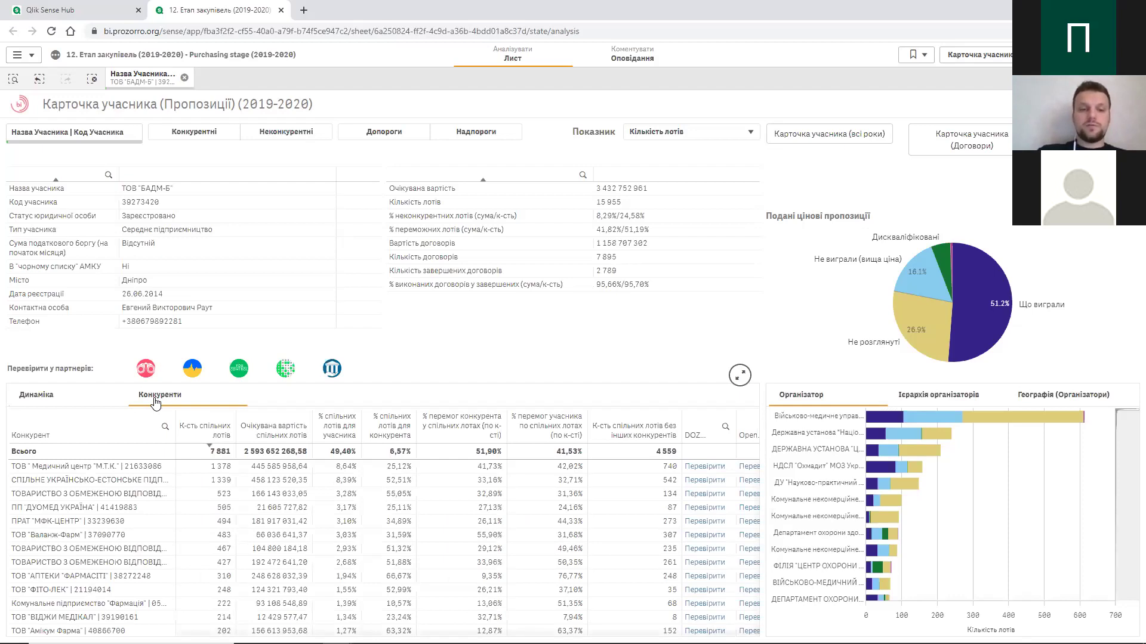
# - Switch the organiser panel to the Географія (Організатори) map shading Ukraine's regions by lots
pyautogui.click(155, 404)
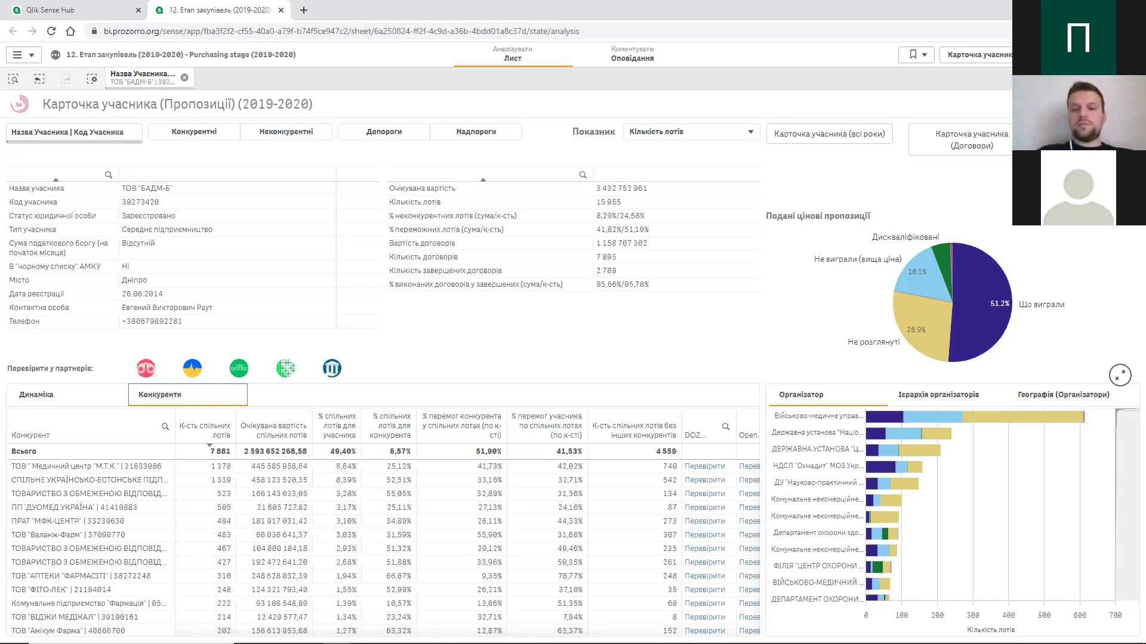
pyautogui.click(1068, 403)
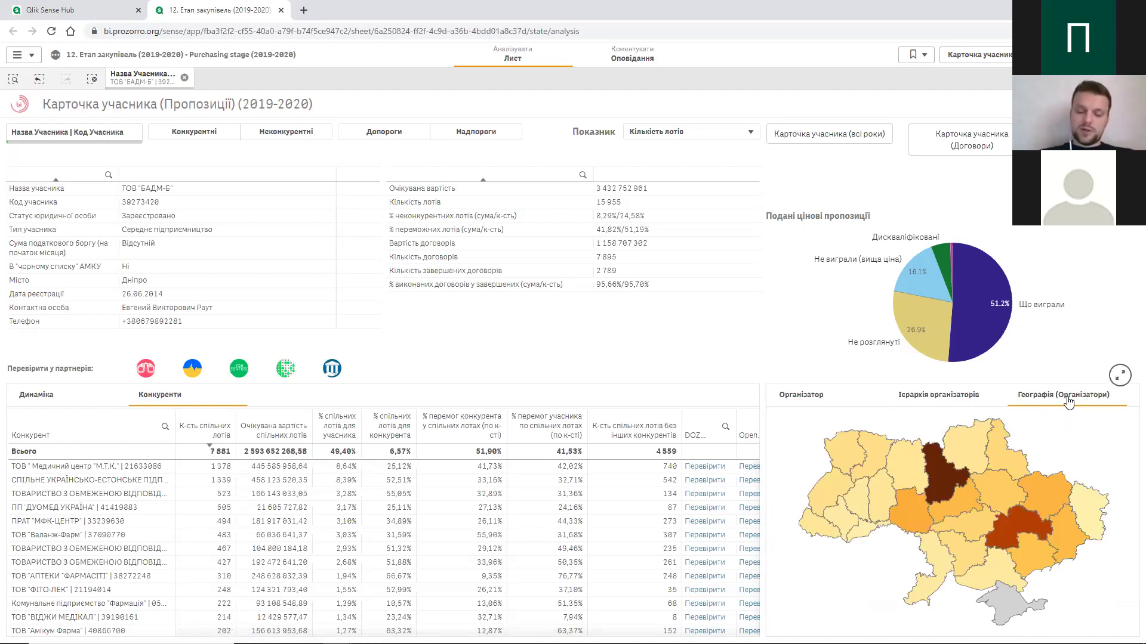
pyautogui.click(1068, 400)
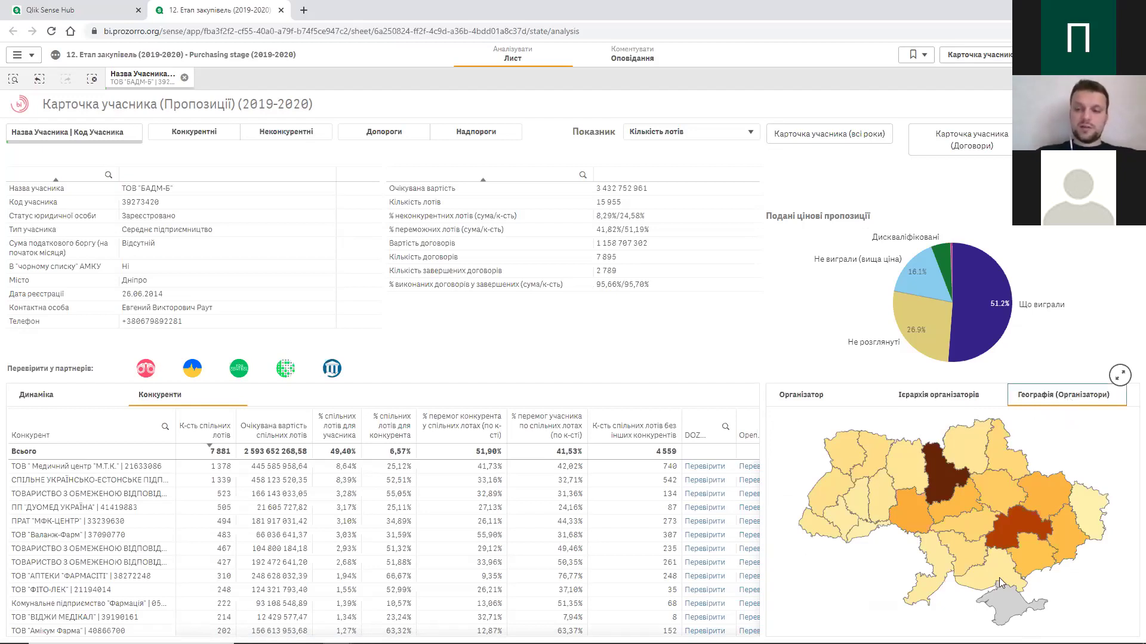
pyautogui.moveTo(1023, 523)
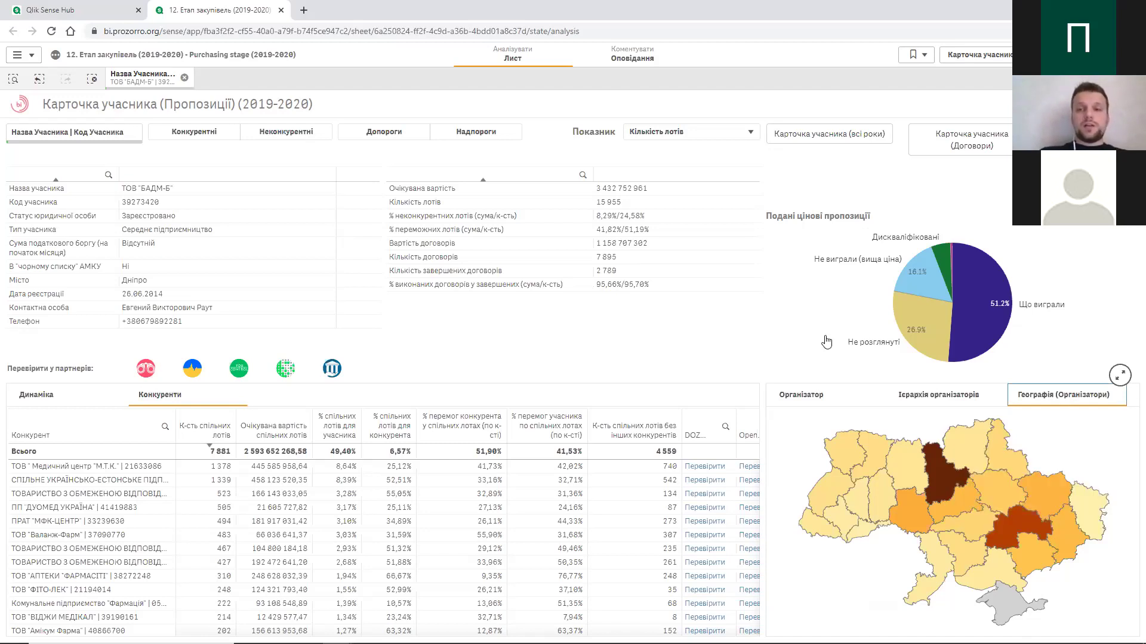
# - Switch to the Тендери/Лоти (2019-2020) sheet showing 12 584 tenders and 15 965 lots
pyautogui.click(958, 58)
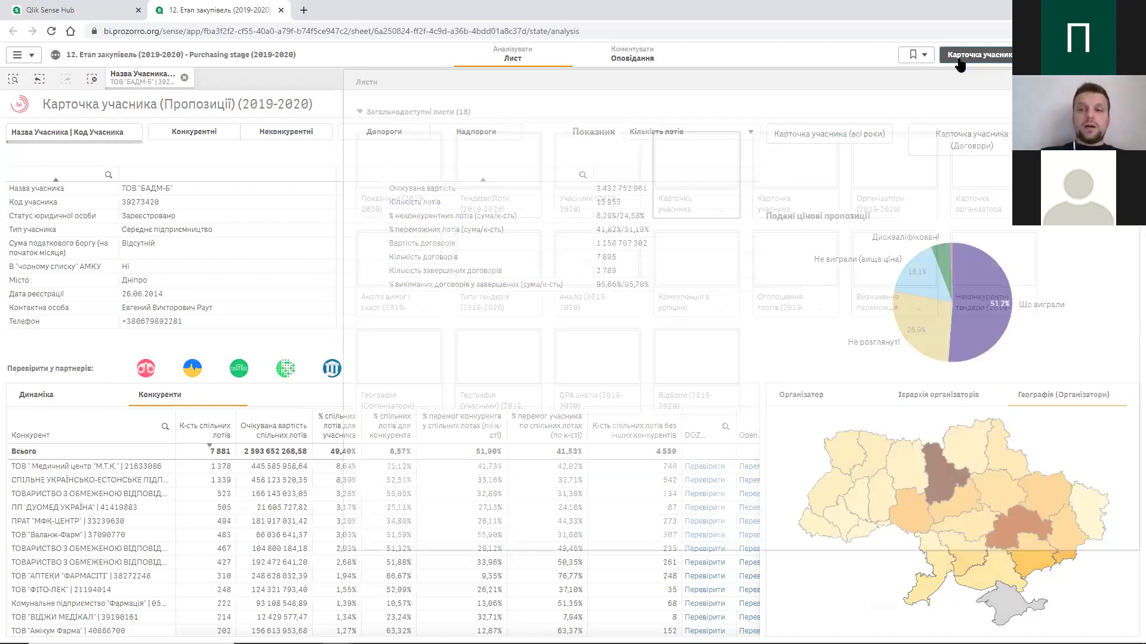
pyautogui.click(487, 161)
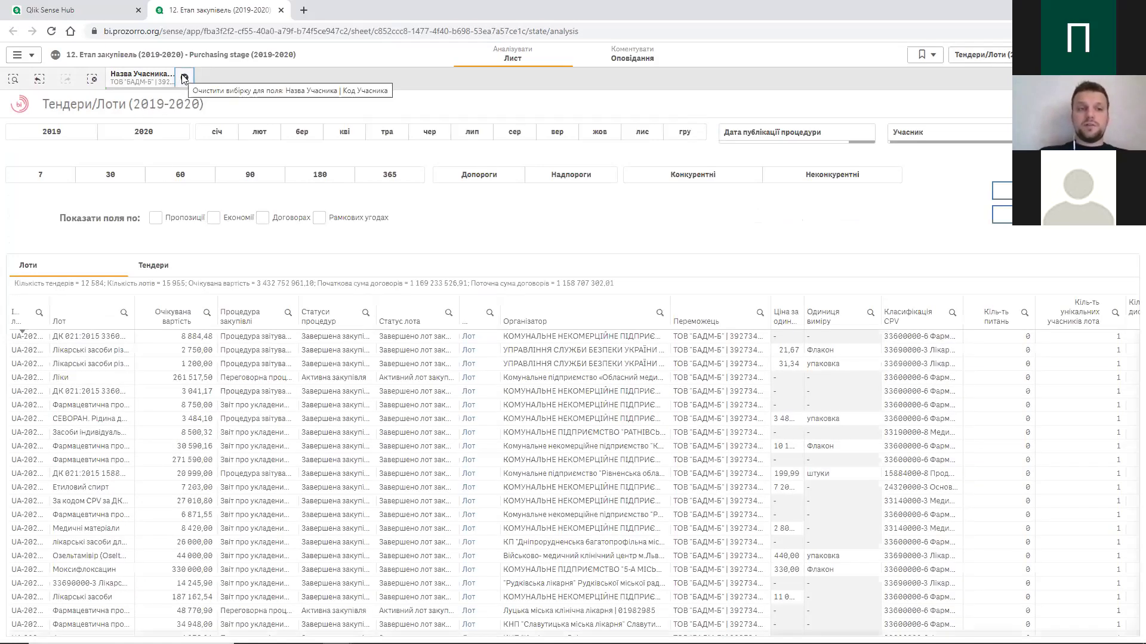
# - Clear the Назва Учасника participant selection
pyautogui.click(183, 80)
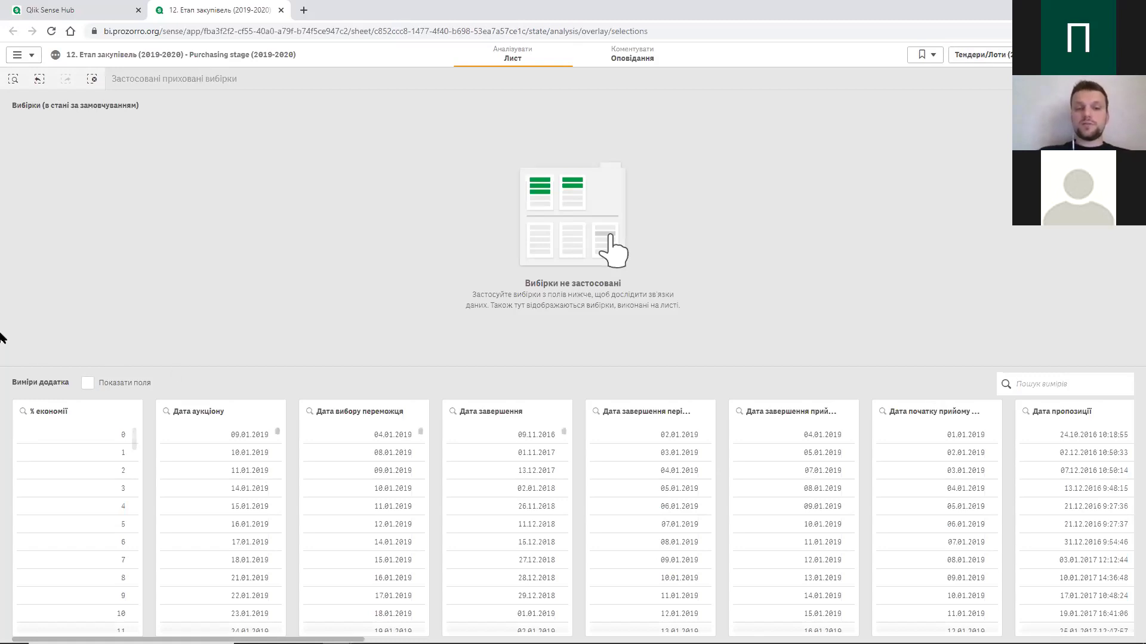
# - Enable Показати поля to list all app fields and focus the field search box
pyautogui.click(88, 383)
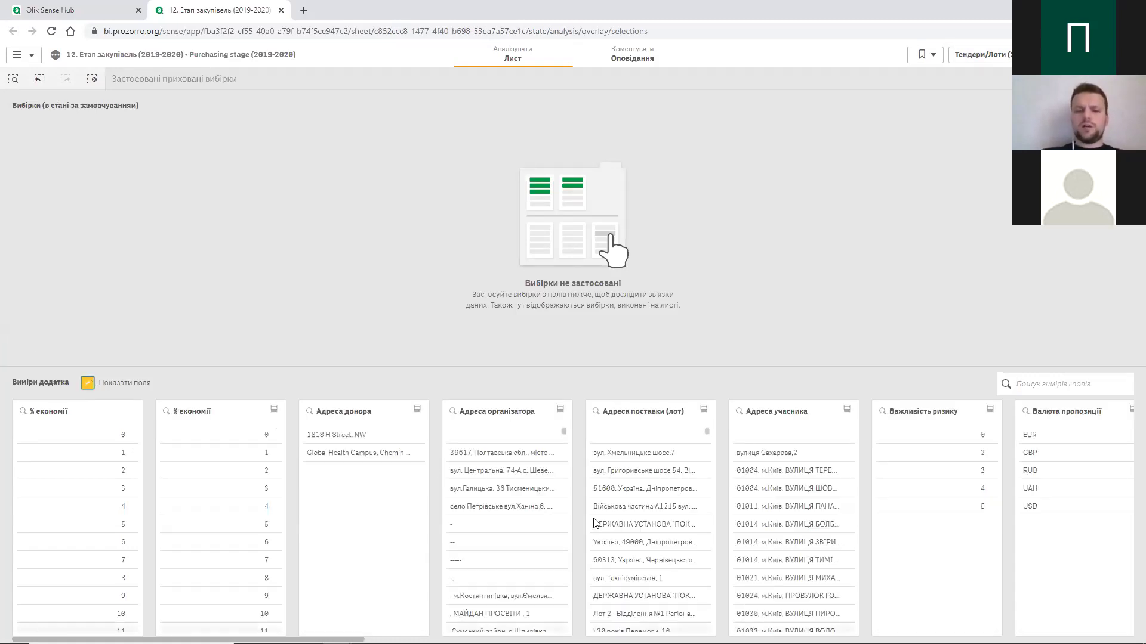
pyautogui.click(1052, 386)
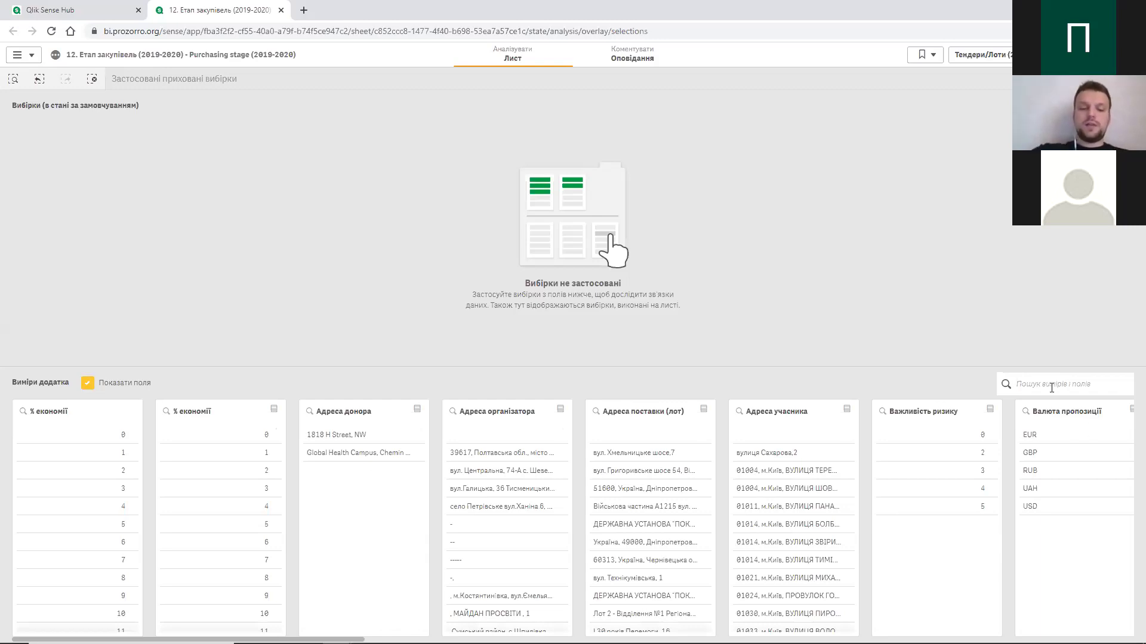
# - Search the field list for 'розір', then clear the search to show all fields
pyautogui.write('hjp')
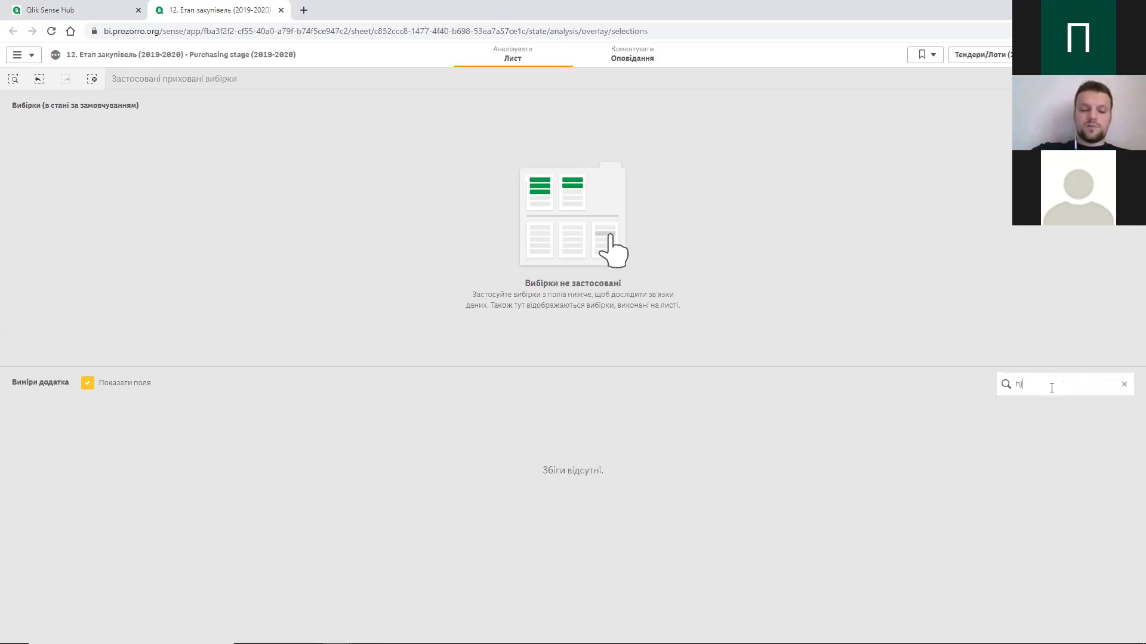
pyautogui.press('BackSpace')
pyautogui.press('BackSpace')
pyautogui.press('BackSpace')
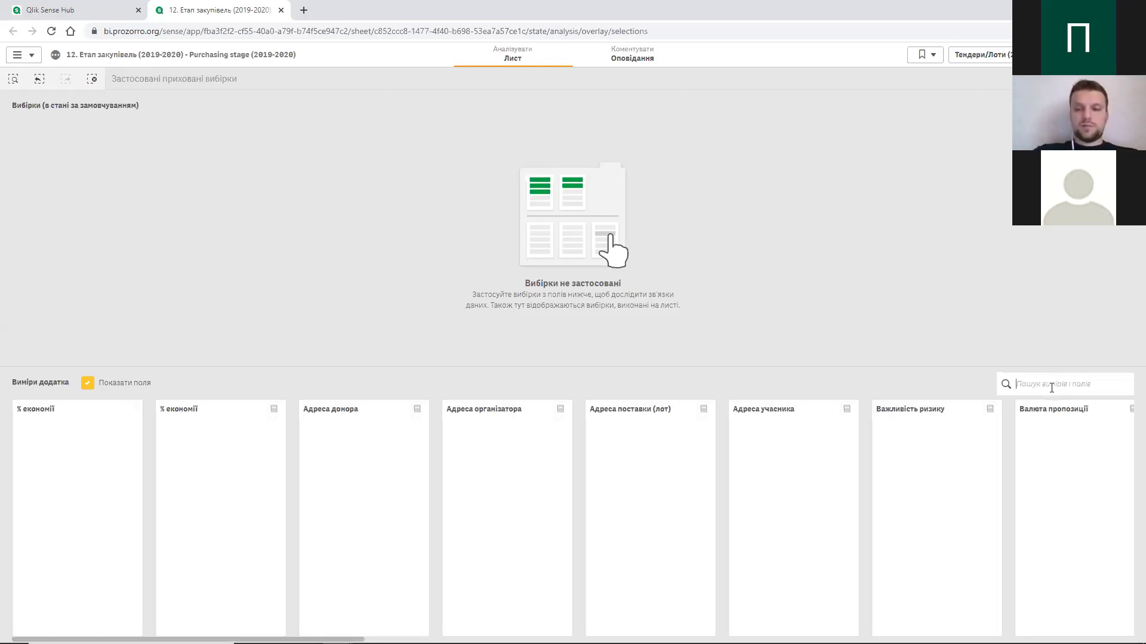
pyautogui.write('роз')
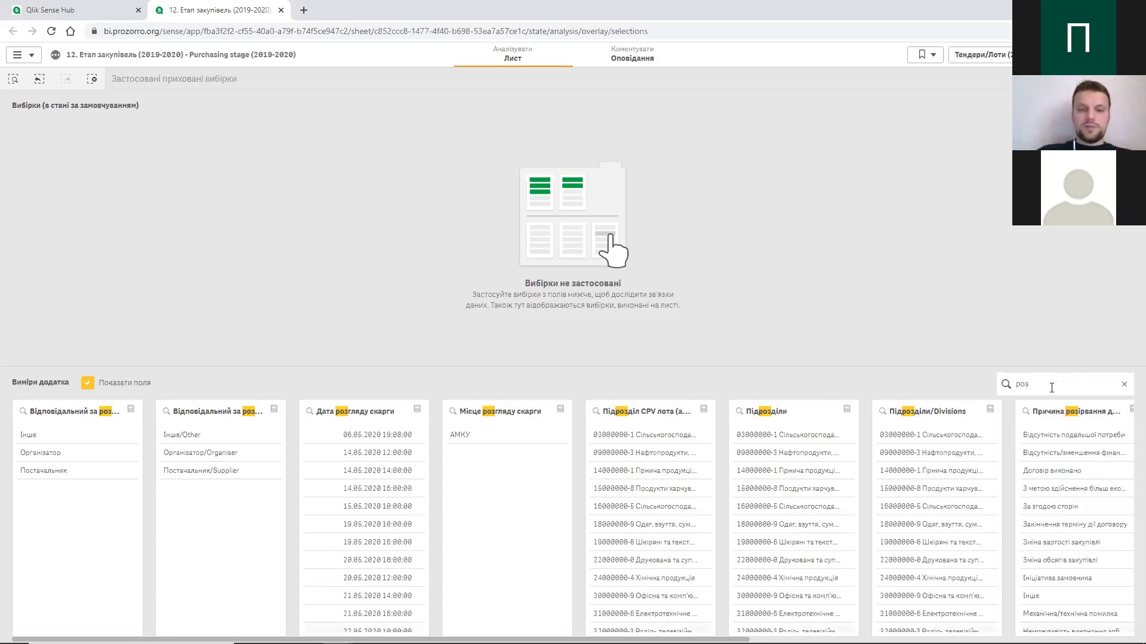
pyautogui.write('ір')
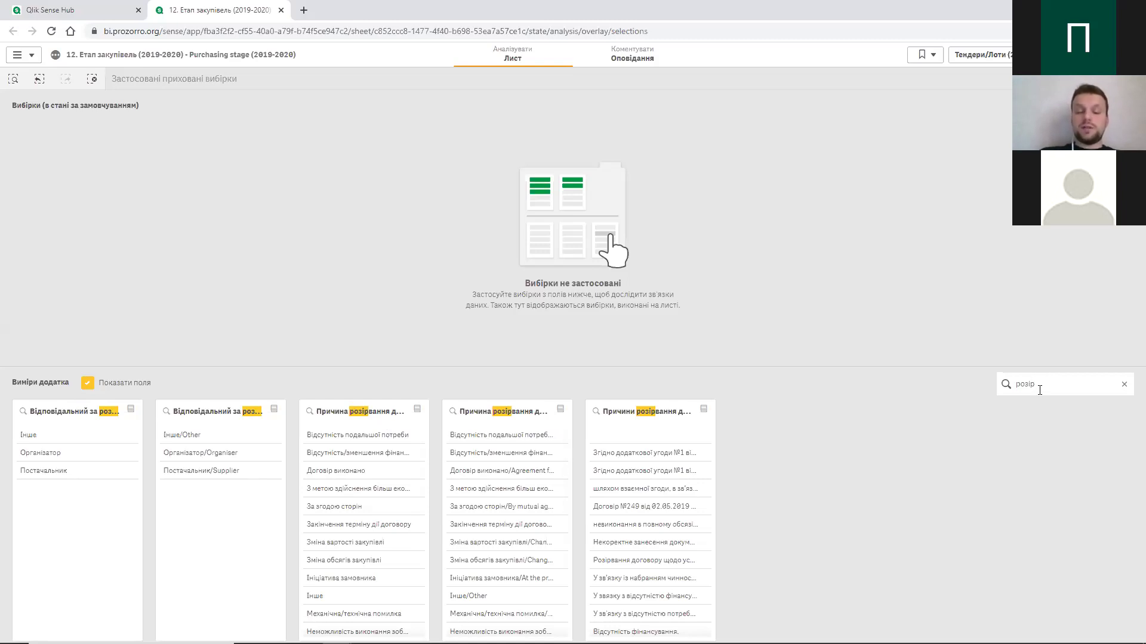
pyautogui.press('BackSpace')
pyautogui.press('BackSpace')
pyautogui.press('BackSpace')
pyautogui.press('BackSpace')
pyautogui.press('BackSpace')
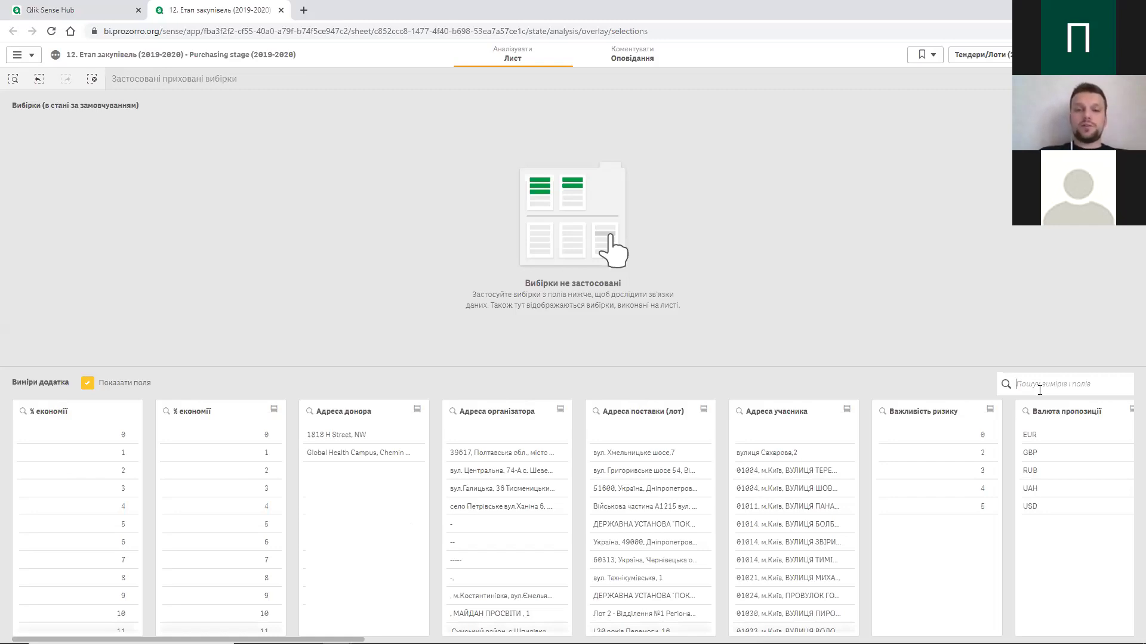
# - Search the field list for 'оплат' to show payment fields like Тип оплати
pyautogui.write('опл')
pyautogui.press('BackSpace')
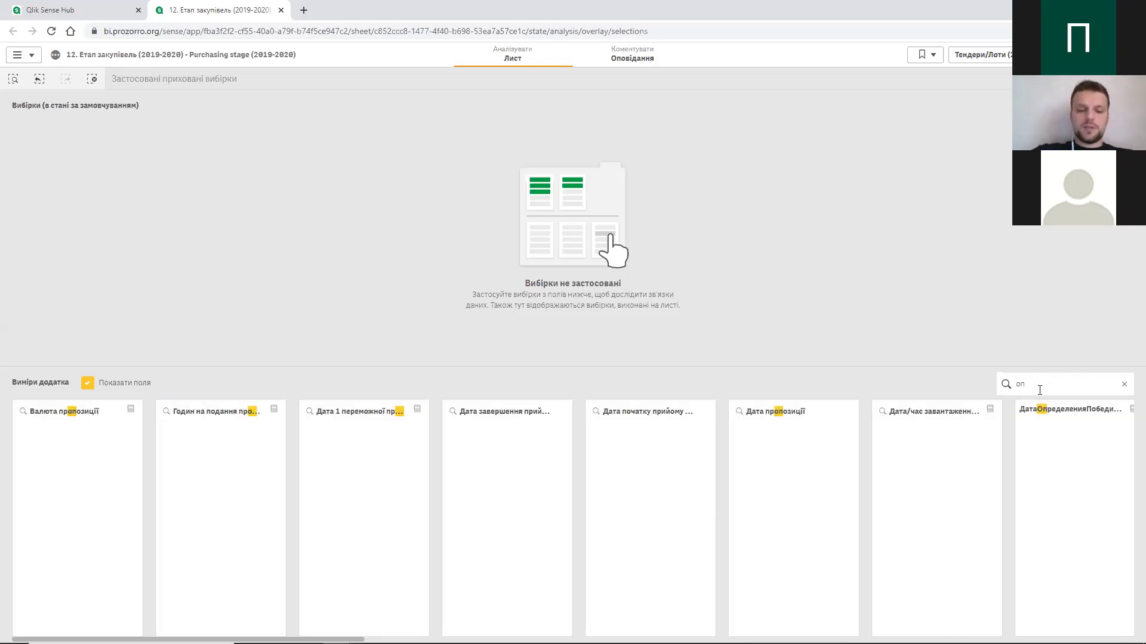
pyautogui.write('лат')
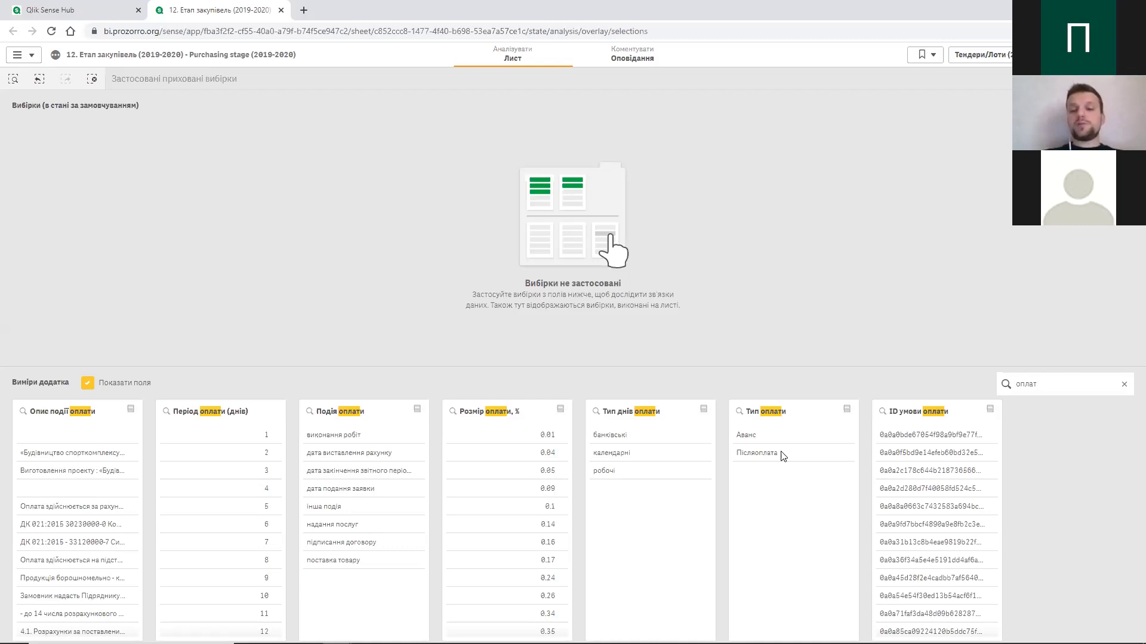
# - Filter Тип оплати to Аванс and confirm the selection
pyautogui.click(749, 435)
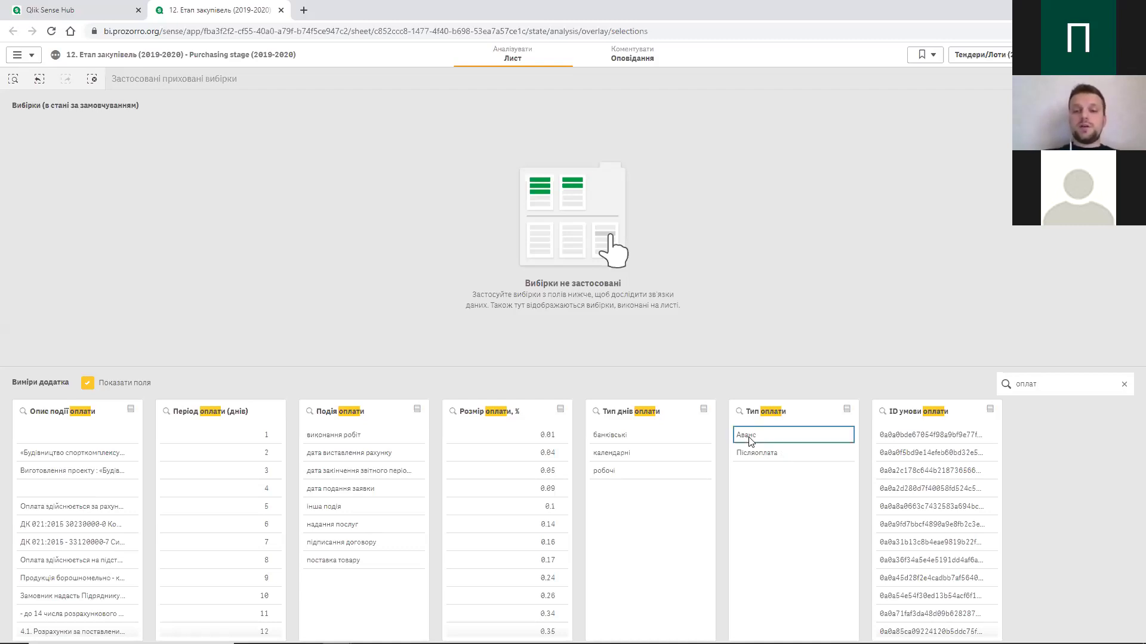
pyautogui.click(839, 388)
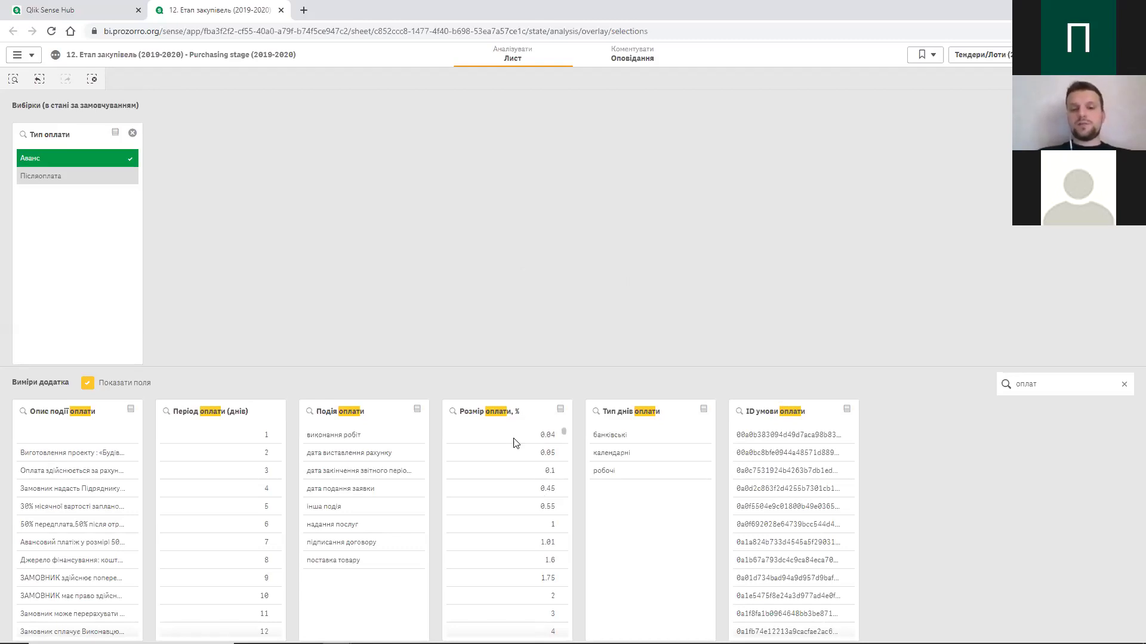
# - Select Розмір оплати, % values of 10 and above using the search >=10
pyautogui.click(453, 412)
pyautogui.write('10')
pyautogui.press('BackSpace')
pyautogui.press('BackSpace')
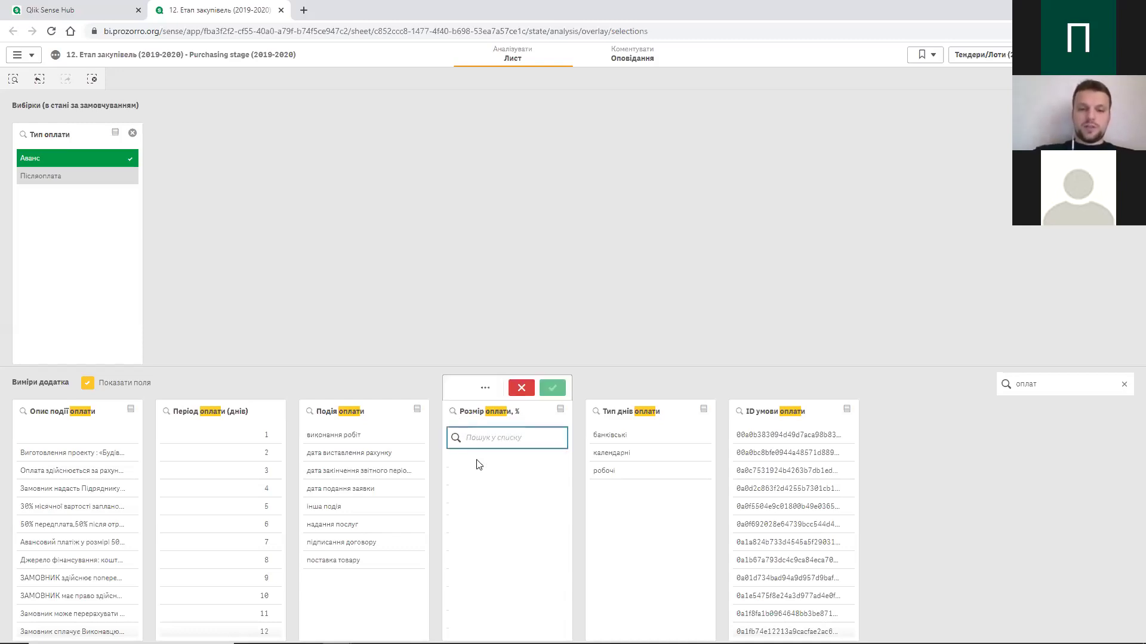
pyautogui.write('>10')
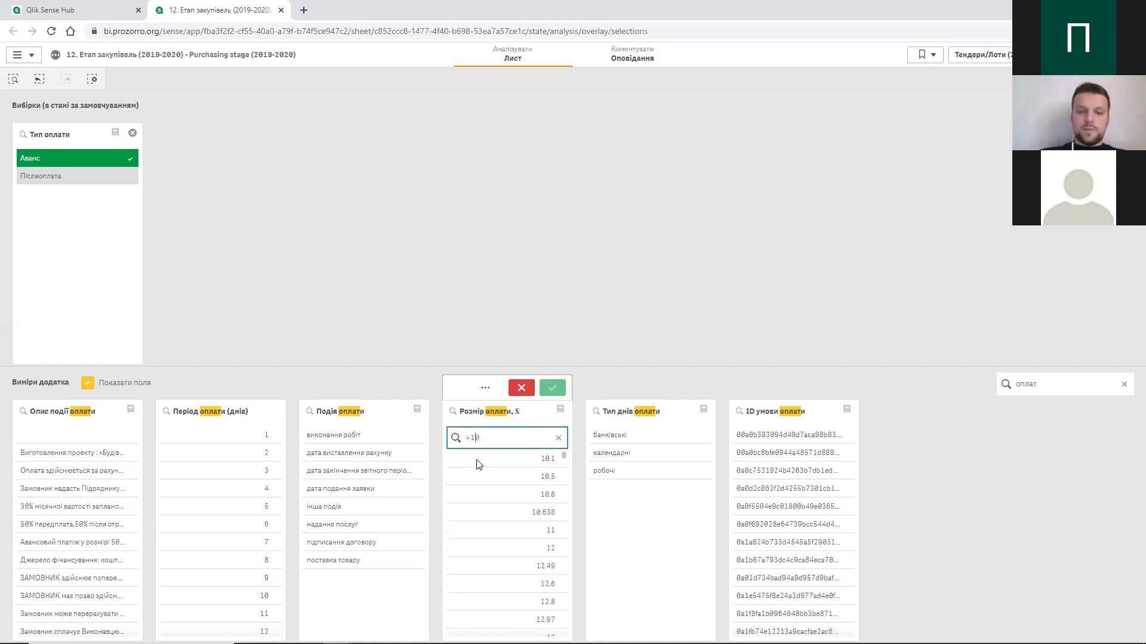
pyautogui.press('Left')
pyautogui.press('Left')
pyautogui.write('=')
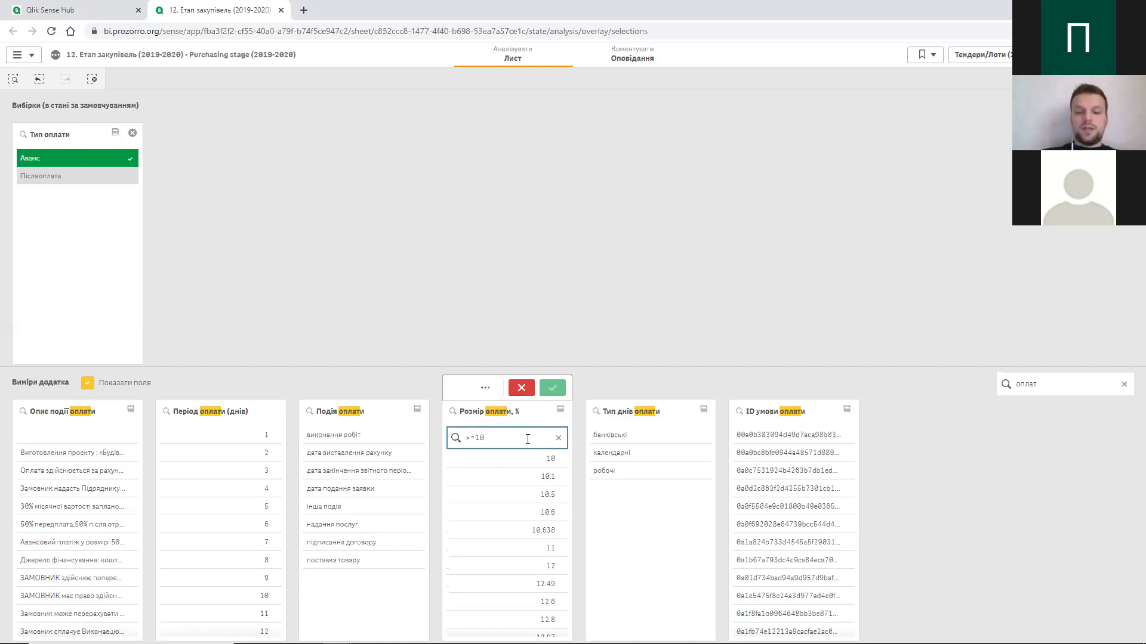
pyautogui.press('Return')
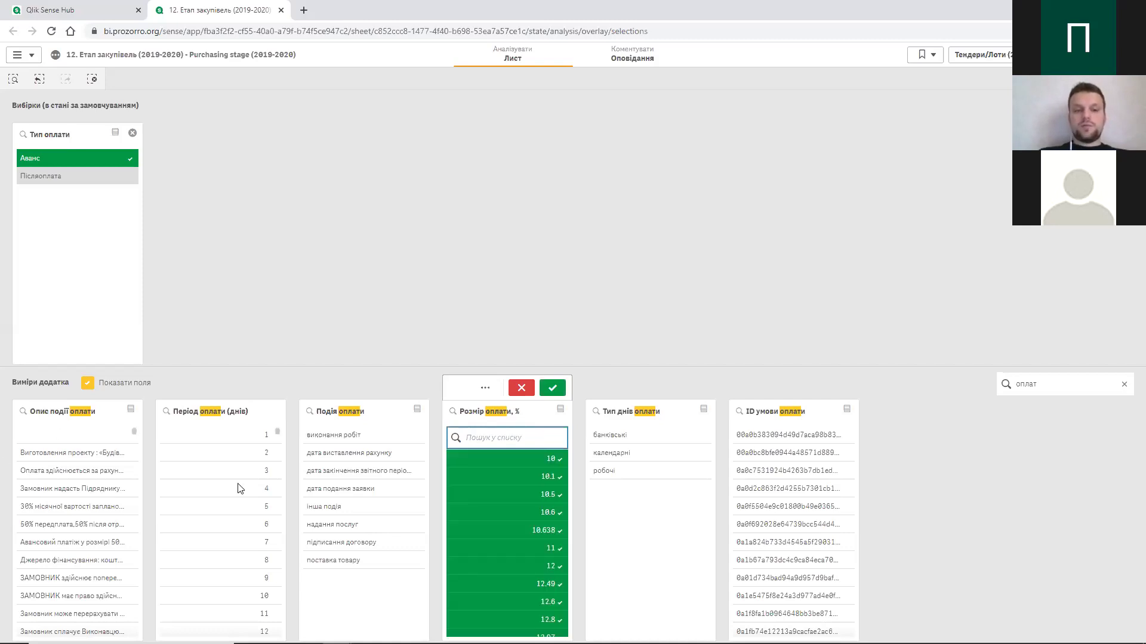
pyautogui.click(552, 388)
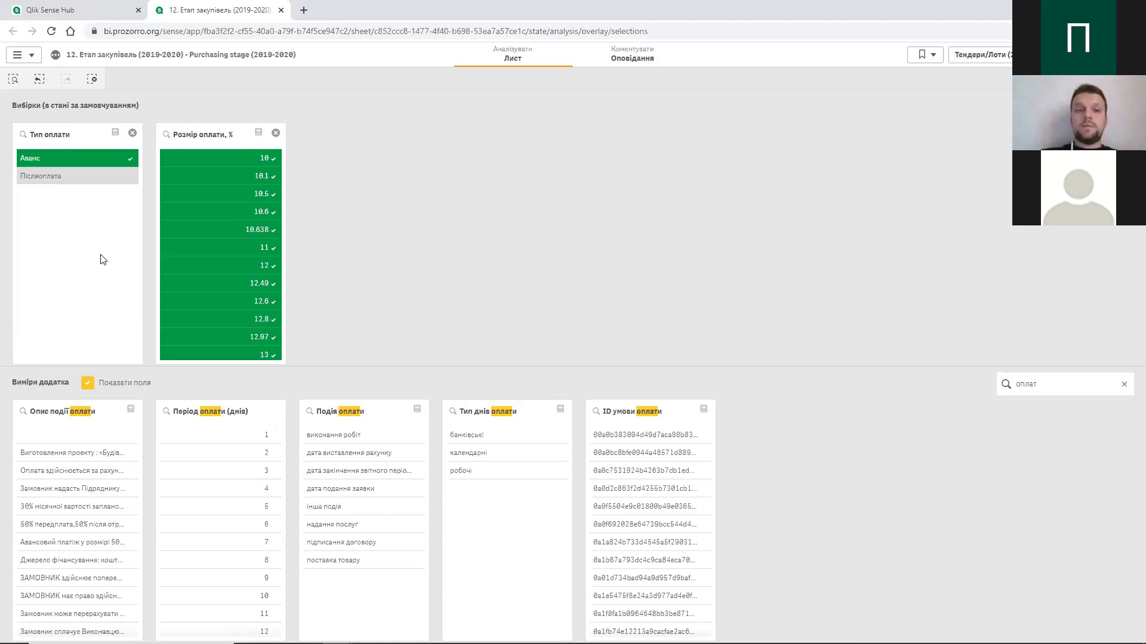
# - Check the sheet list and stay on the Тендери/Лоти sheet with its advance-payment filters (81 416 lots)
pyautogui.click(959, 62)
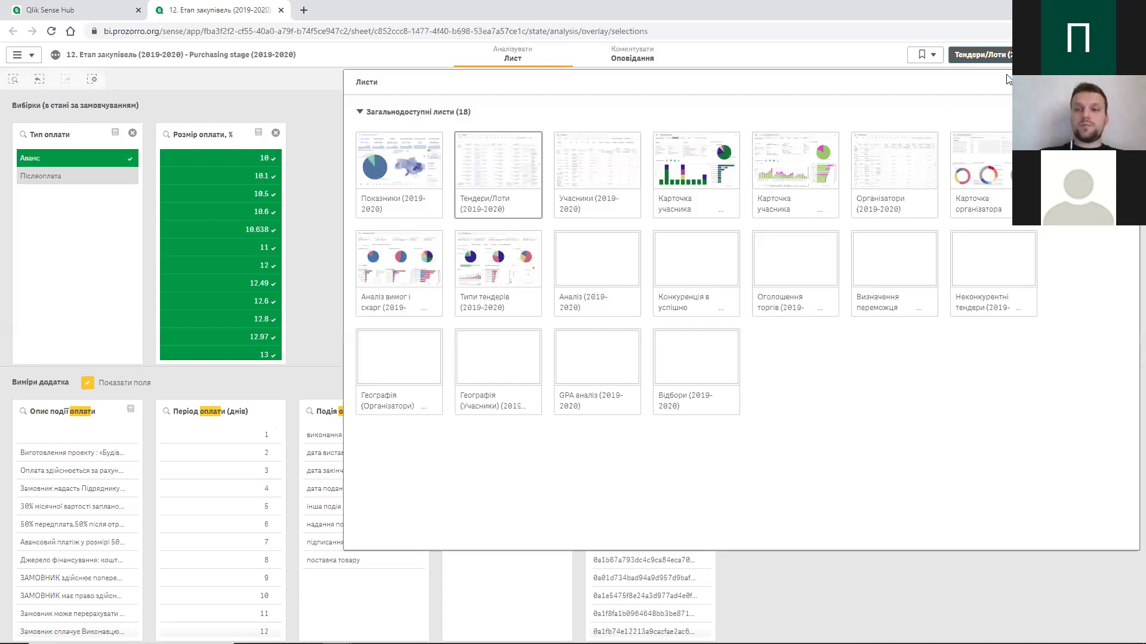
pyautogui.press('Escape')
pyautogui.press('Escape')
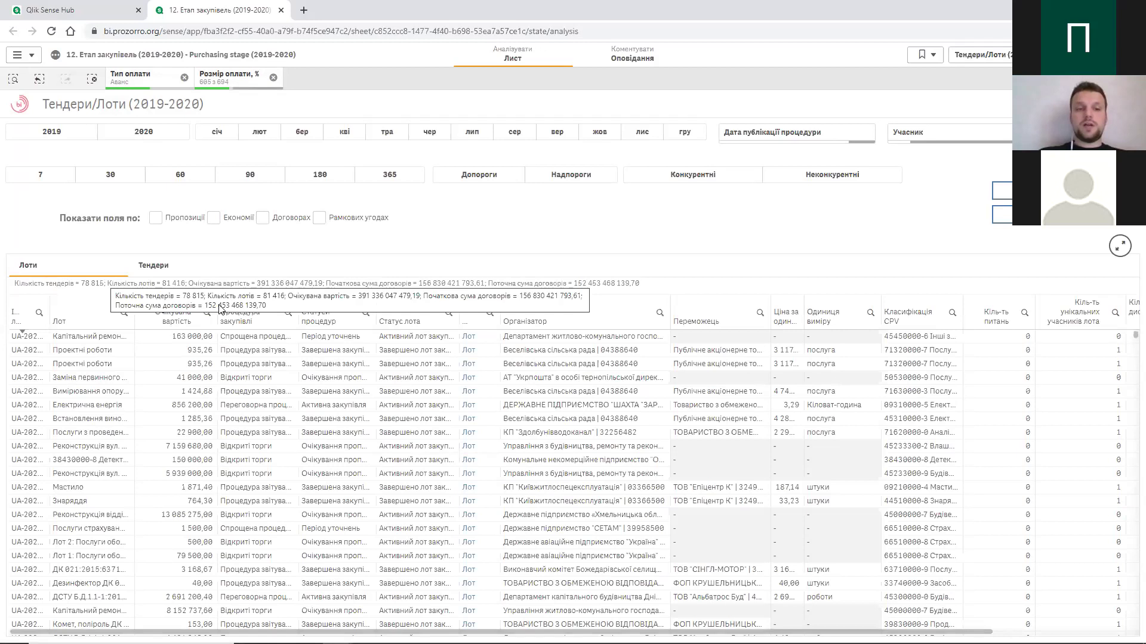
# - Filter the Статуси процедур column to Очікування пропозицій, leaving 1 229 tenders and 1 308 lots
pyautogui.click(366, 313)
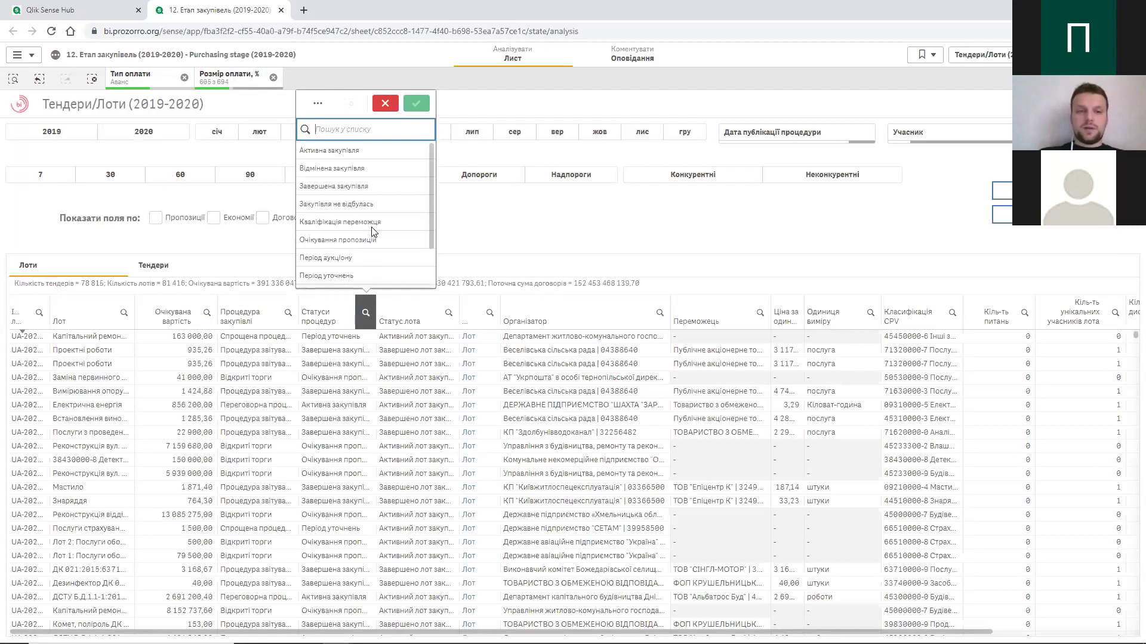
pyautogui.click(370, 241)
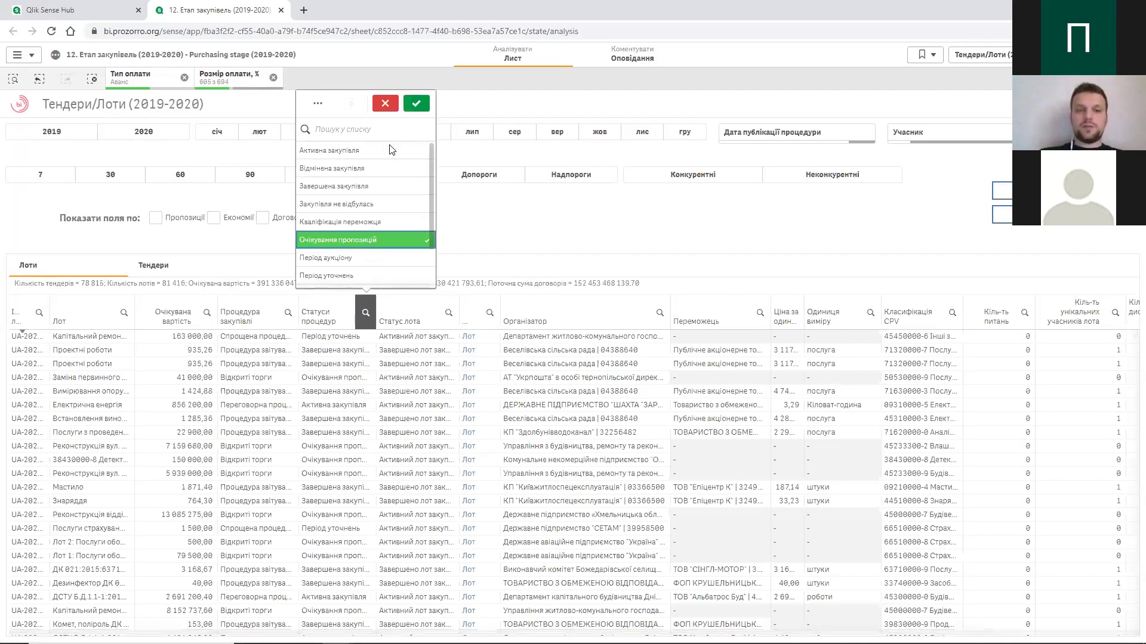
pyautogui.click(417, 105)
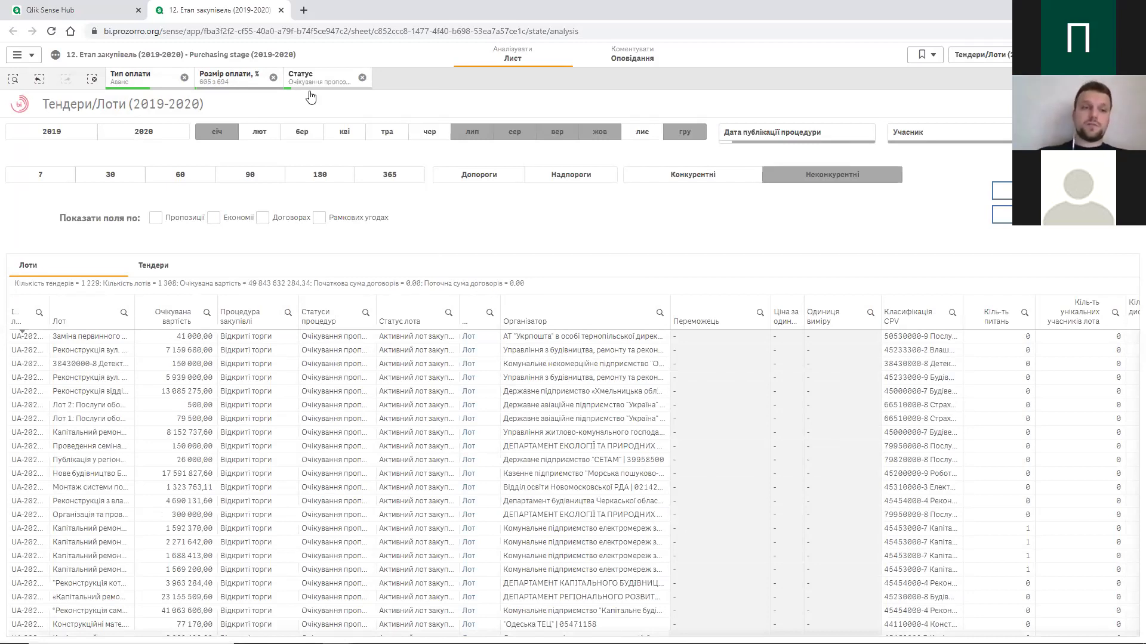
# - Remove the Тип оплати, Розмір оплати, % and Статус selections, restoring 2 558 976 lots
pyautogui.click(185, 78)
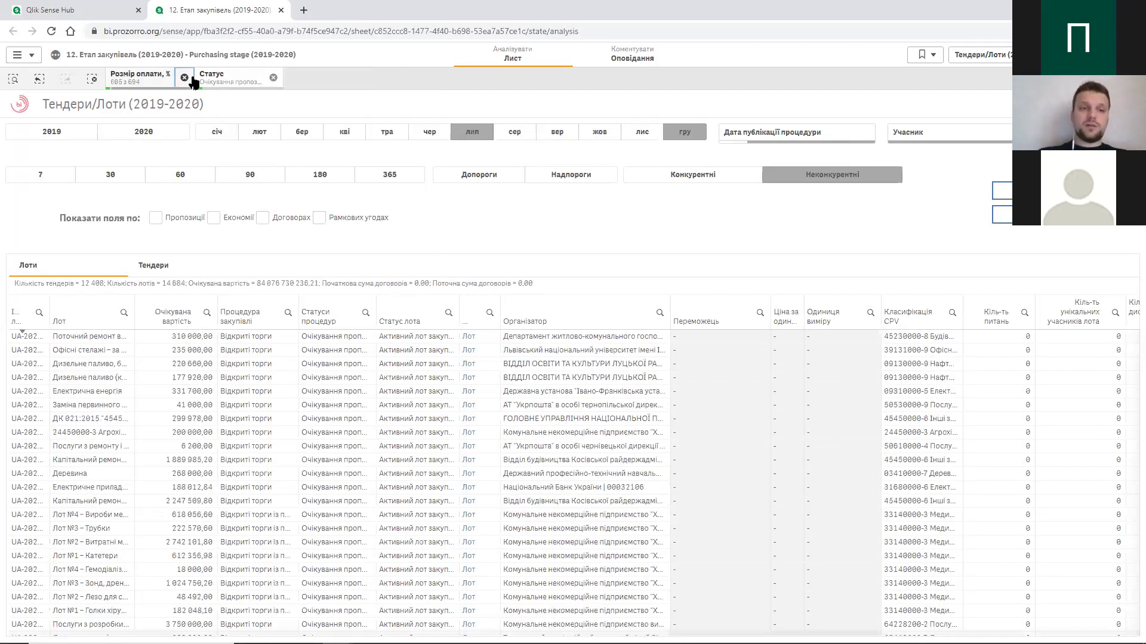
pyautogui.click(189, 78)
pyautogui.click(191, 76)
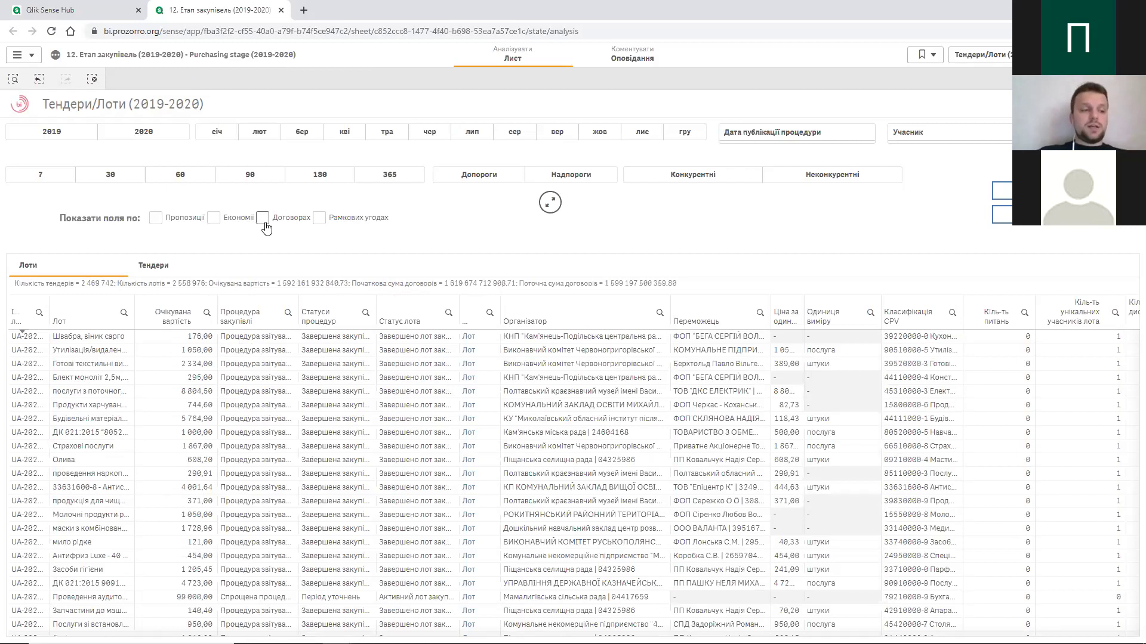
# - Enable Договорах under Показати поля по to add contract columns like Поточна сума договору
pyautogui.click(262, 219)
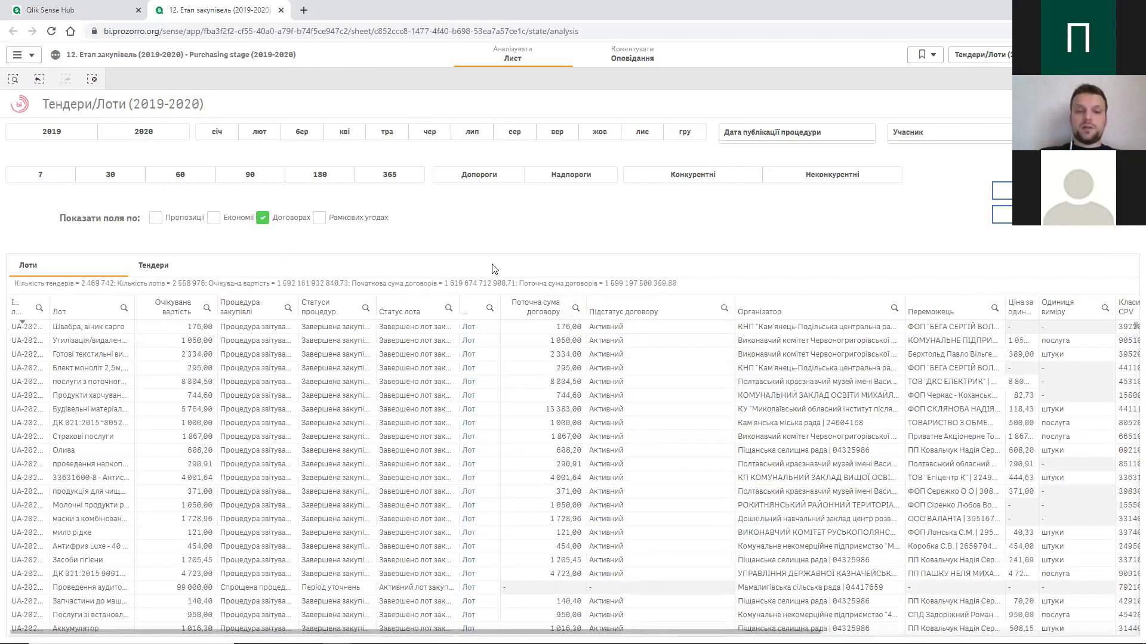
# - Set the Підстатус договору column filter to Виконаний
pyautogui.click(725, 307)
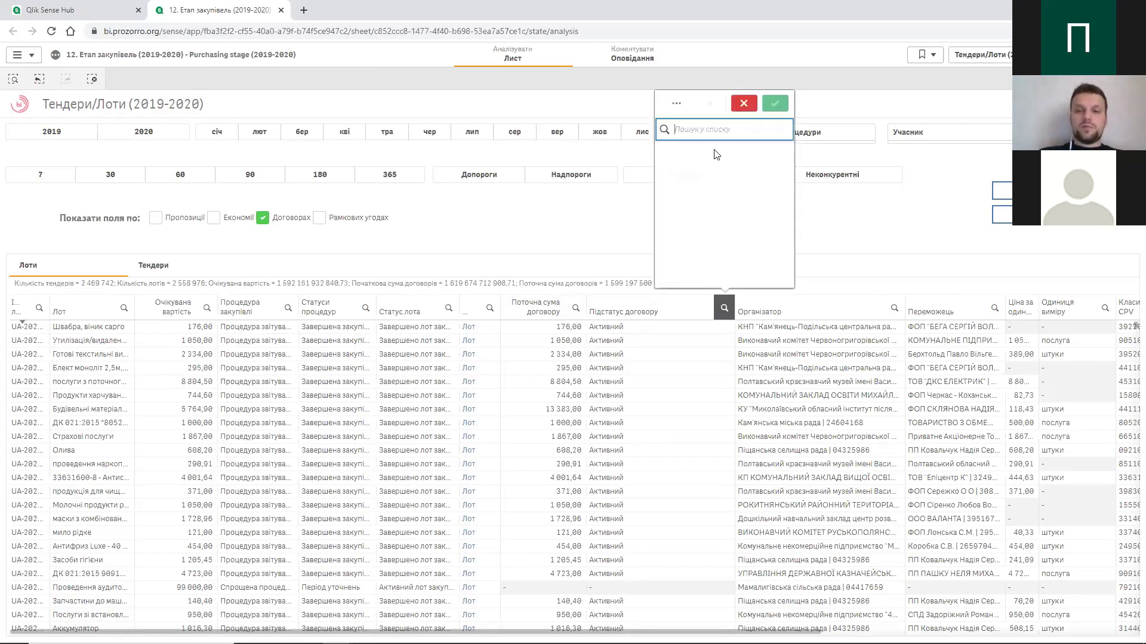
pyautogui.click(693, 186)
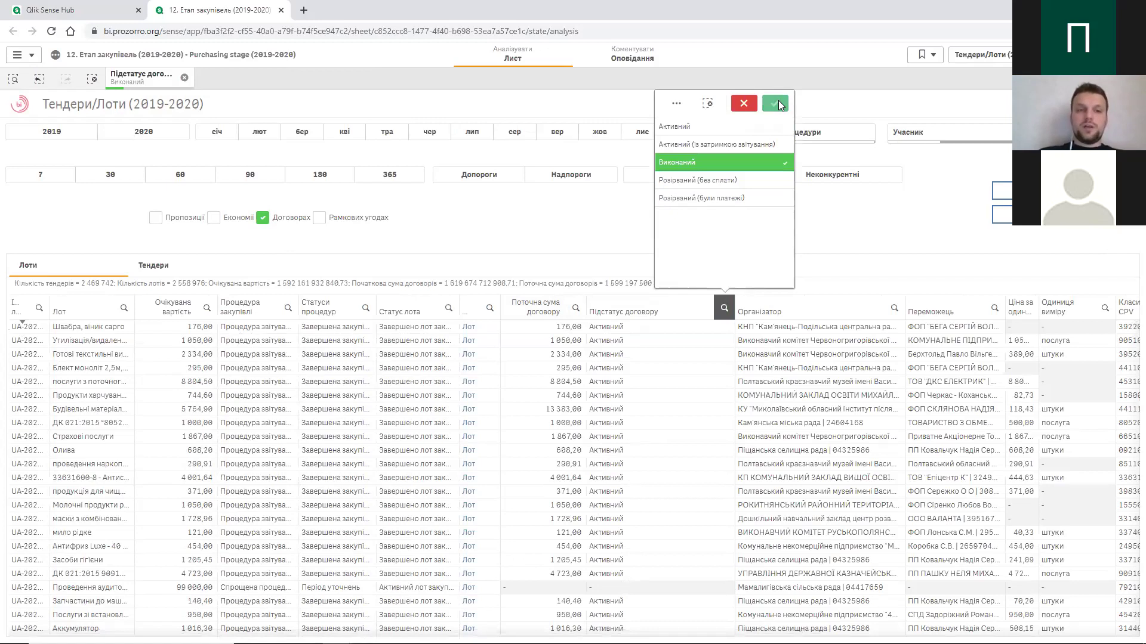
pyautogui.click(779, 105)
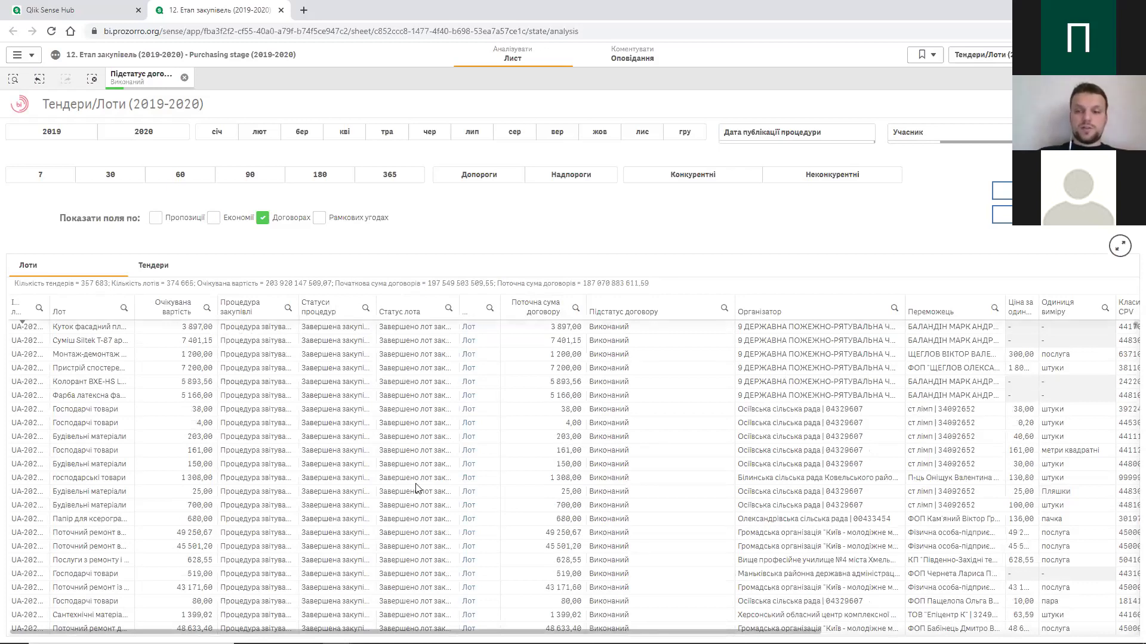
# - Scroll down through the completed-contract lots, then back left to the ID and Лот columns
pyautogui.scroll(-7, 417, 489)
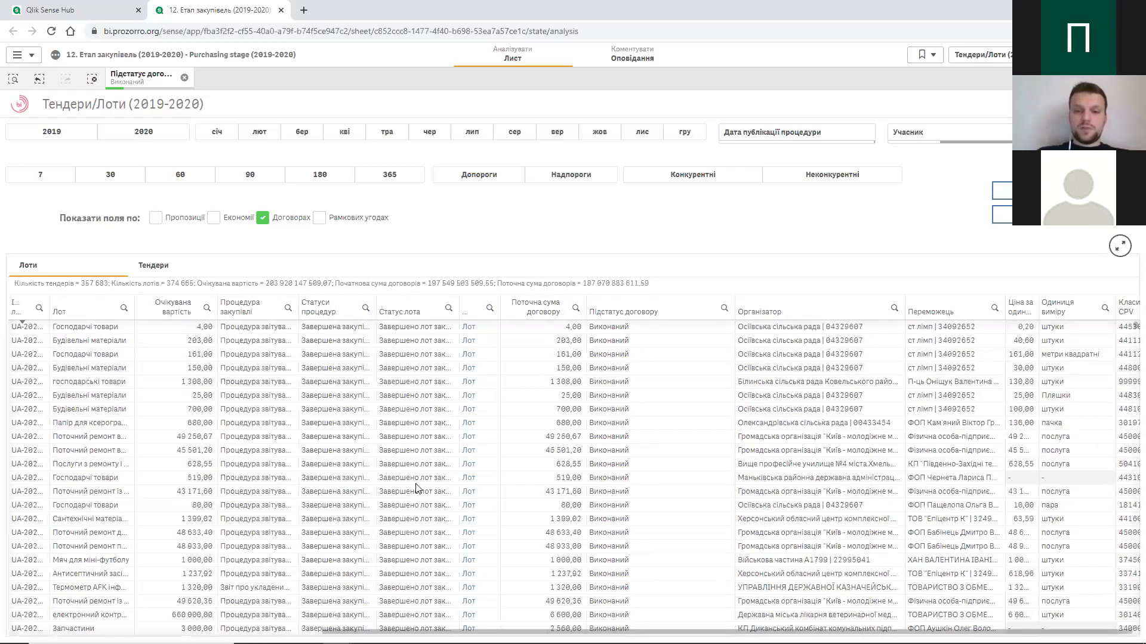
pyautogui.scroll(-10, 662, 516)
pyautogui.hscroll(5, 663, 516)
pyautogui.scroll(-10, 668, 515)
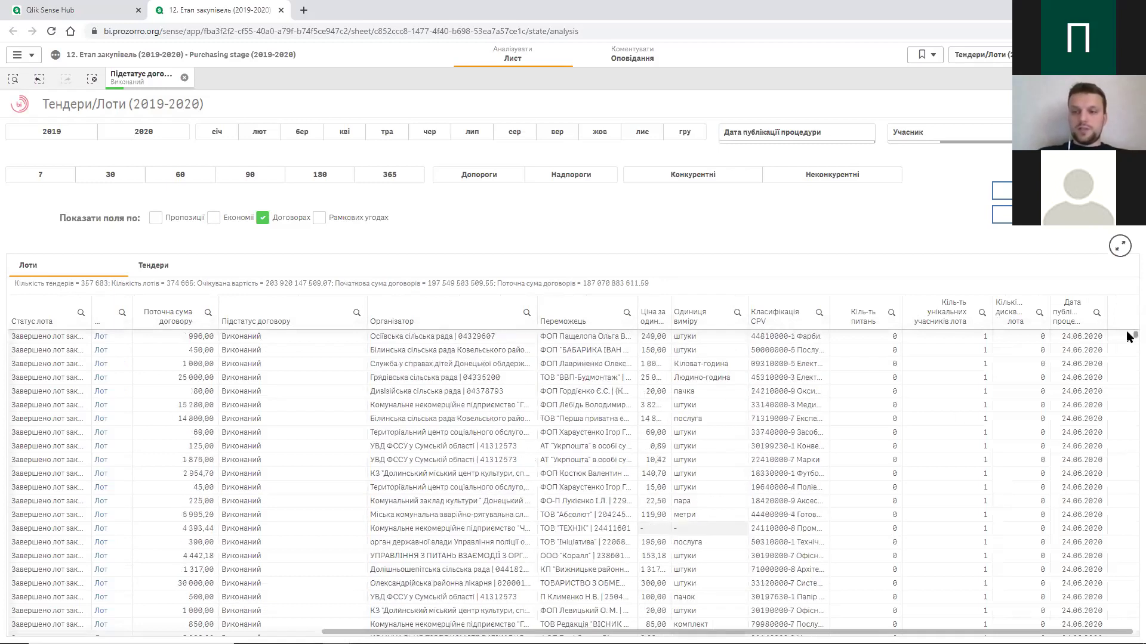
pyautogui.moveTo(1127, 333); pyautogui.dragTo(1127, 447)
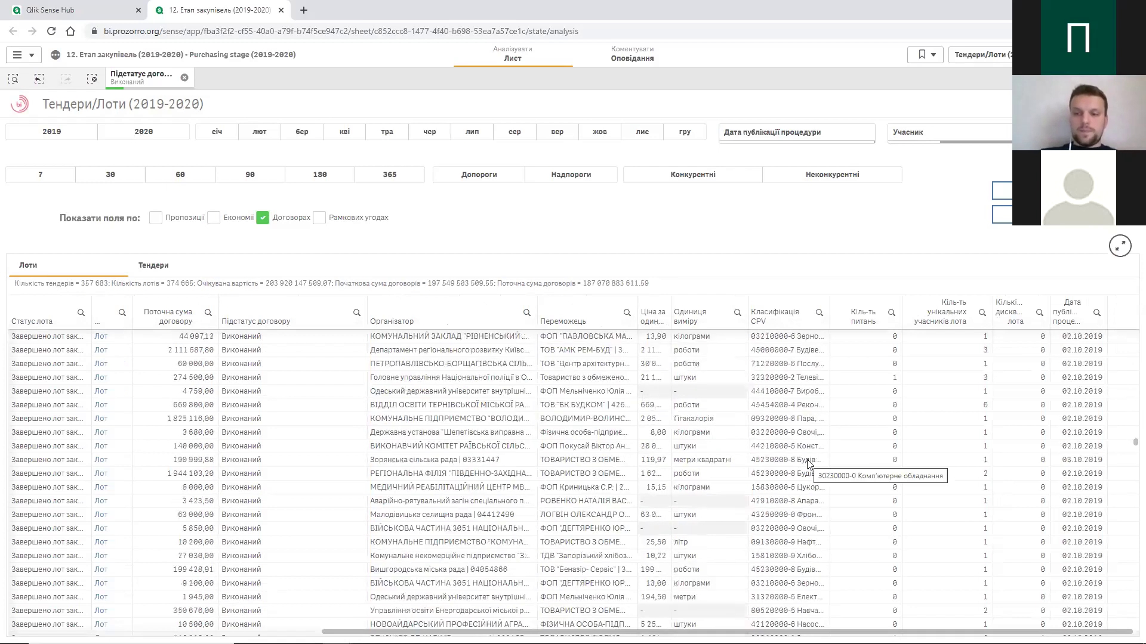
pyautogui.hscroll(-10, 746, 471)
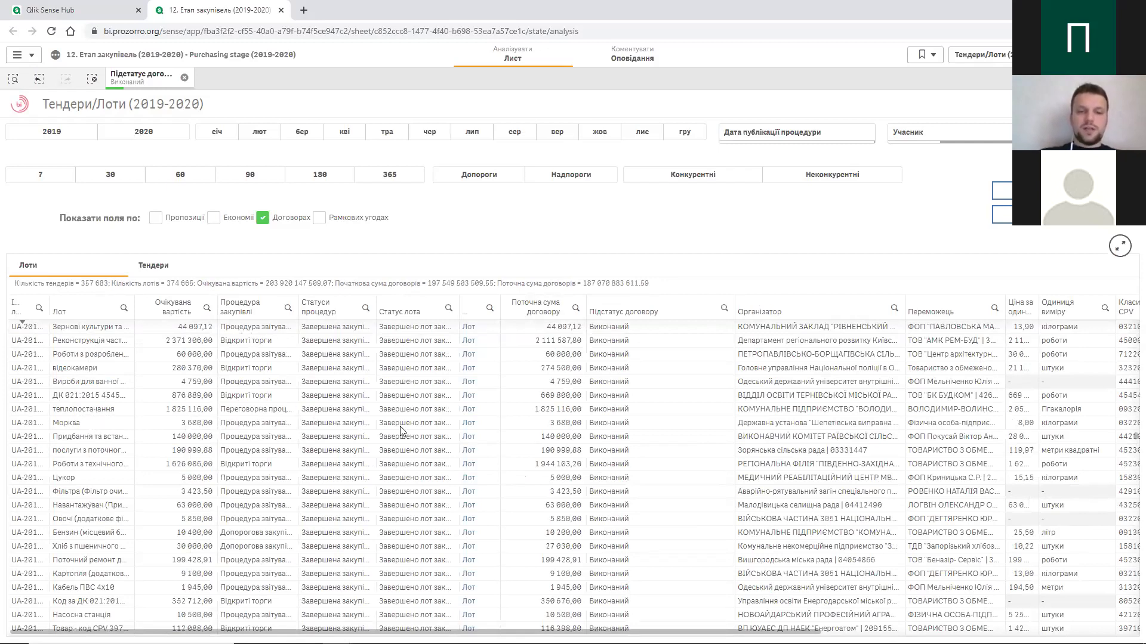
pyautogui.click(470, 415)
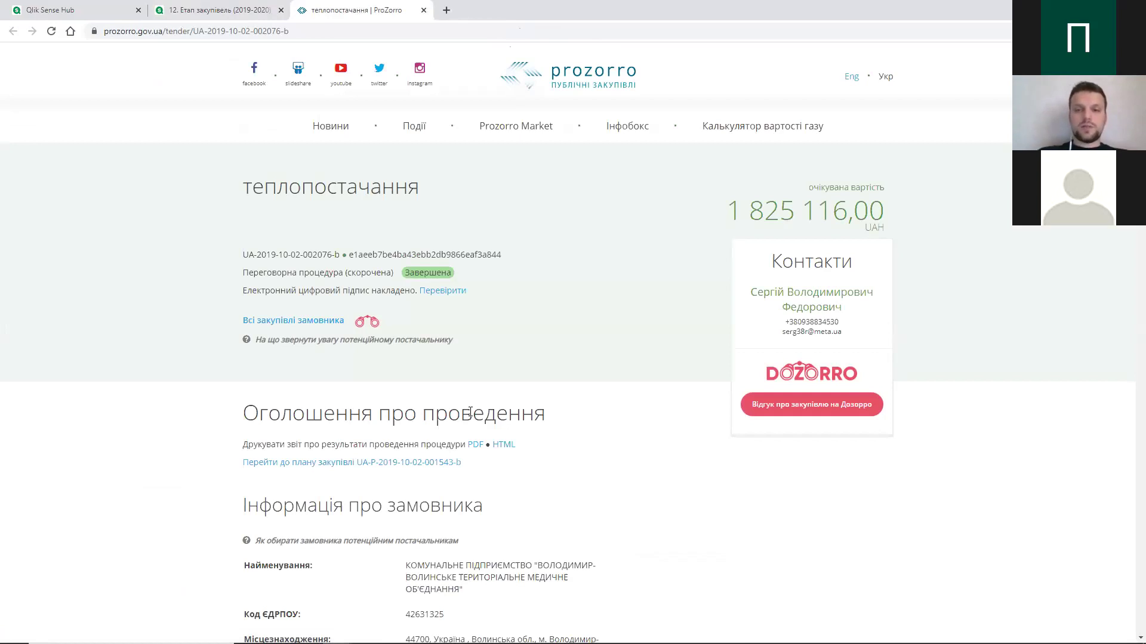
pyautogui.scroll(-3, 469, 411)
pyautogui.scroll(-9, 472, 417)
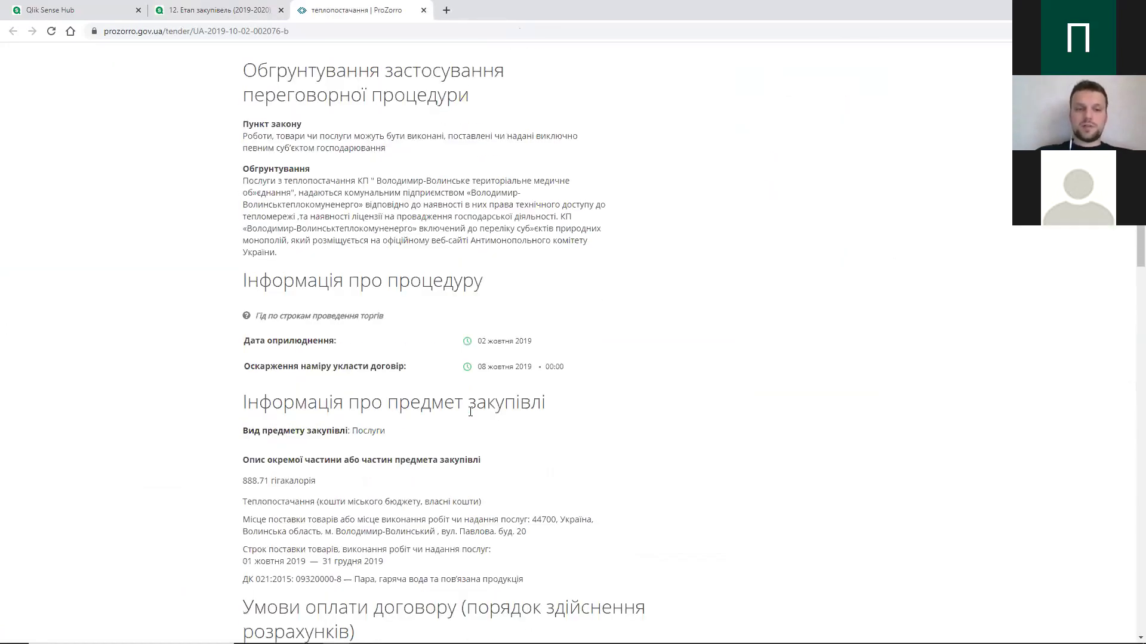
pyautogui.scroll(-7, 471, 417)
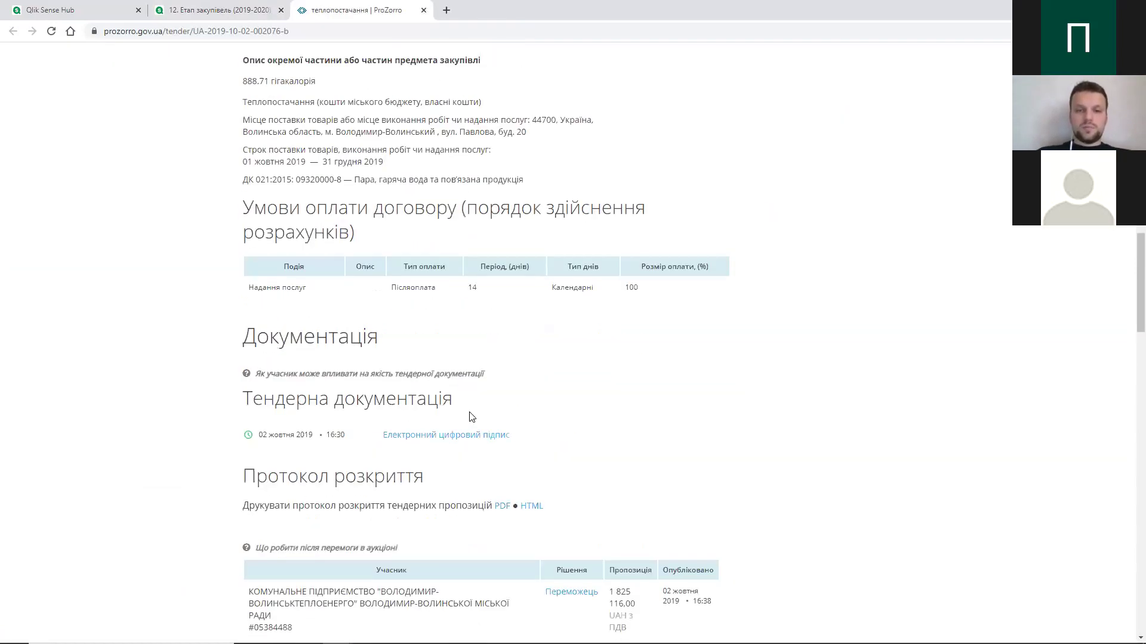
pyautogui.scroll(-9, 471, 416)
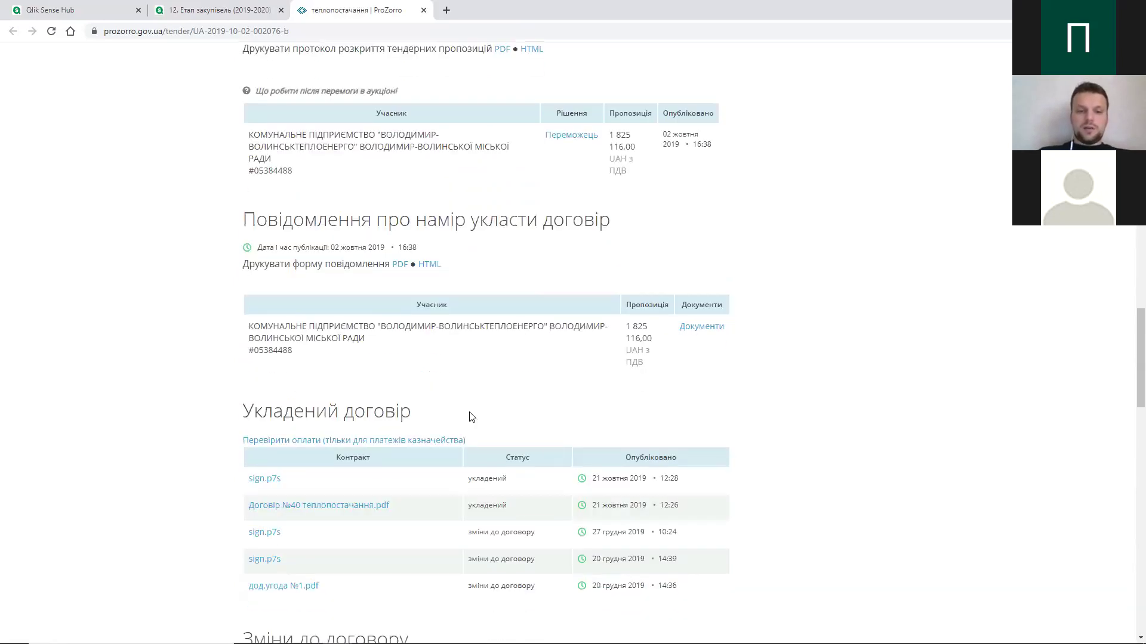
pyautogui.scroll(-7, 471, 416)
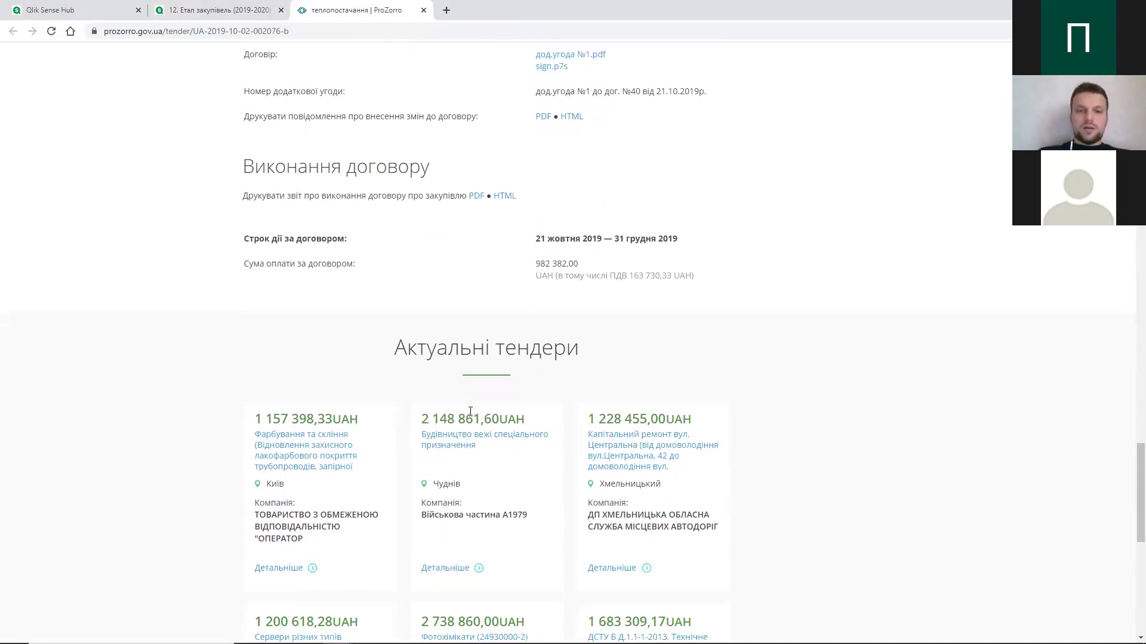
# - Return to the Укладений договір section and run the treasury payment check on 007.org.ua
pyautogui.scroll(1, 485, 313)
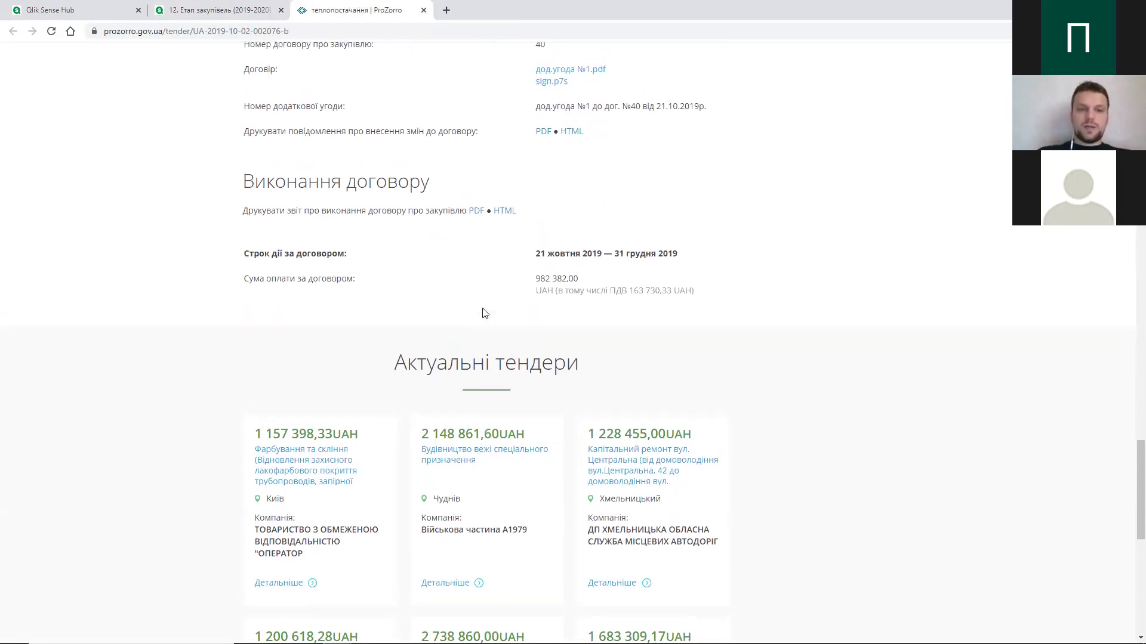
pyautogui.scroll(-9, 484, 313)
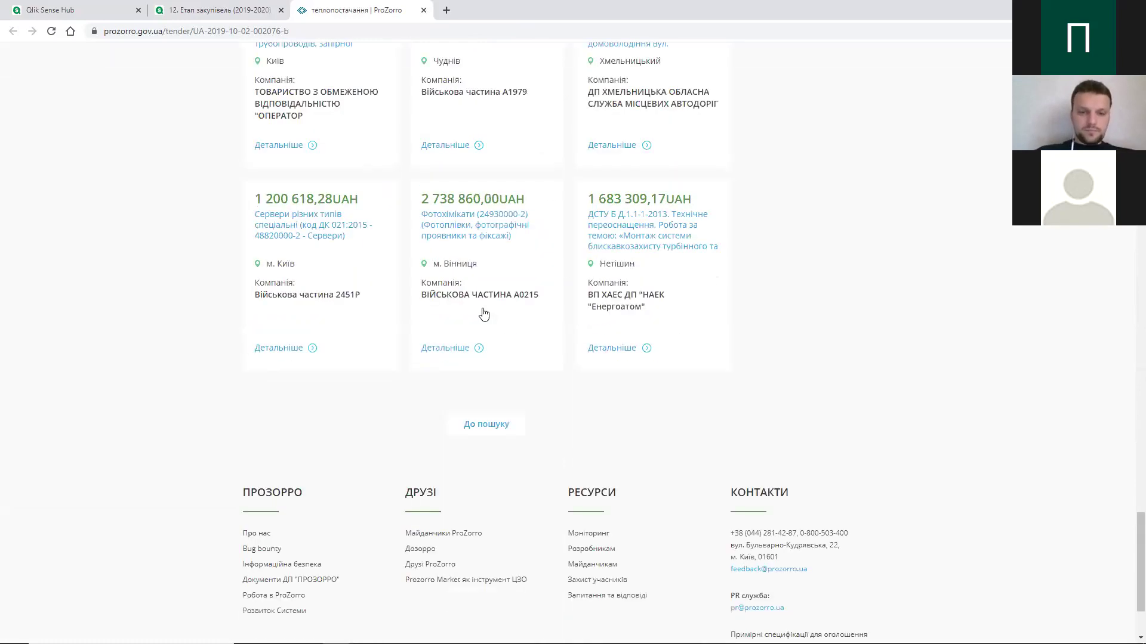
pyautogui.scroll(6, 484, 313)
pyautogui.scroll(10, 485, 314)
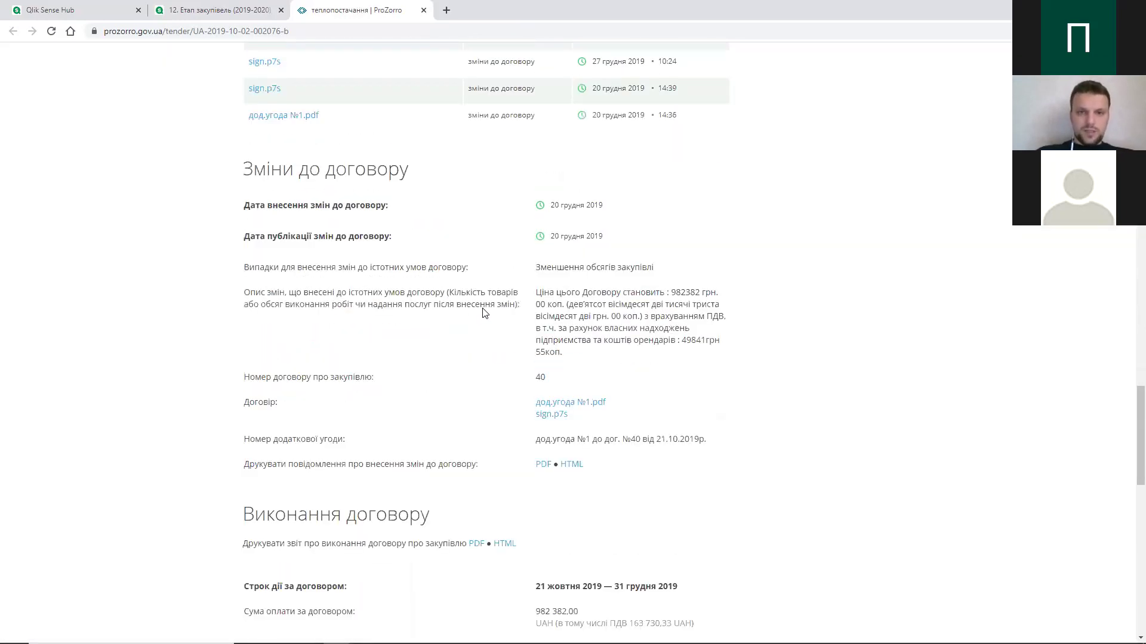
pyautogui.scroll(1, 485, 313)
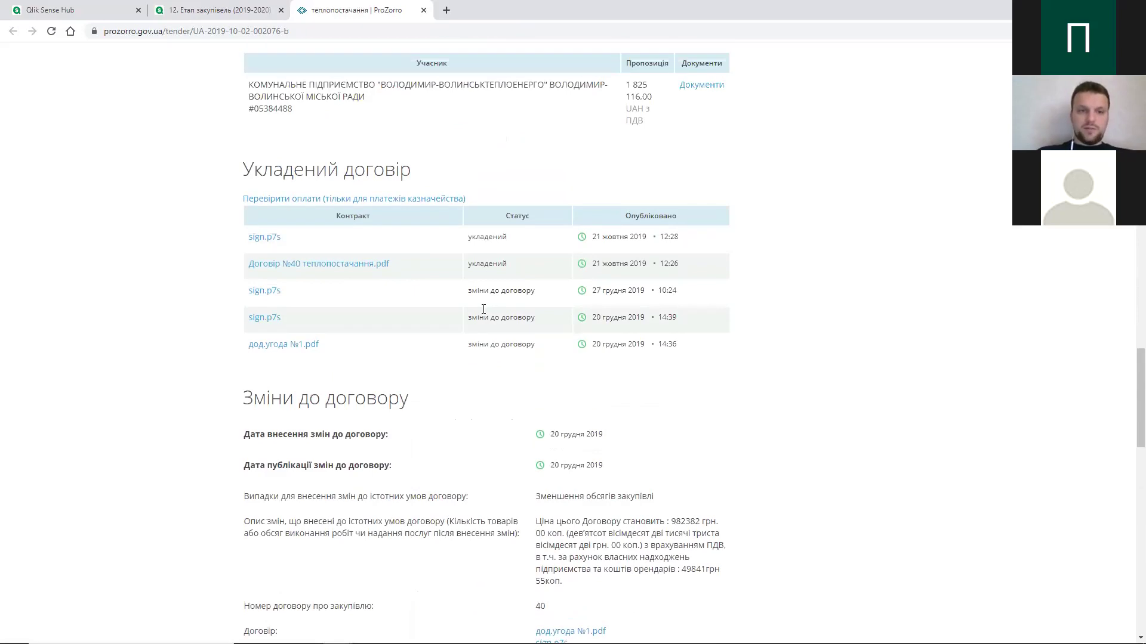
pyautogui.click(387, 214)
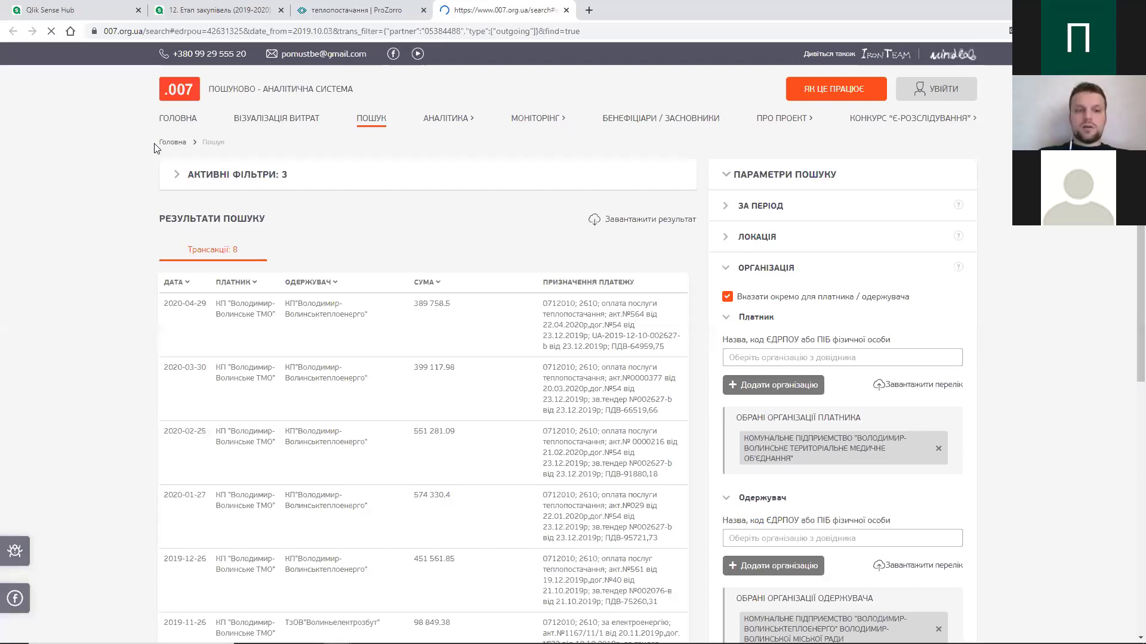
# - Scroll through the 8 treasury transactions, including 389 758.5 paid on 2020-04-29
pyautogui.scroll(-1, 277, 221)
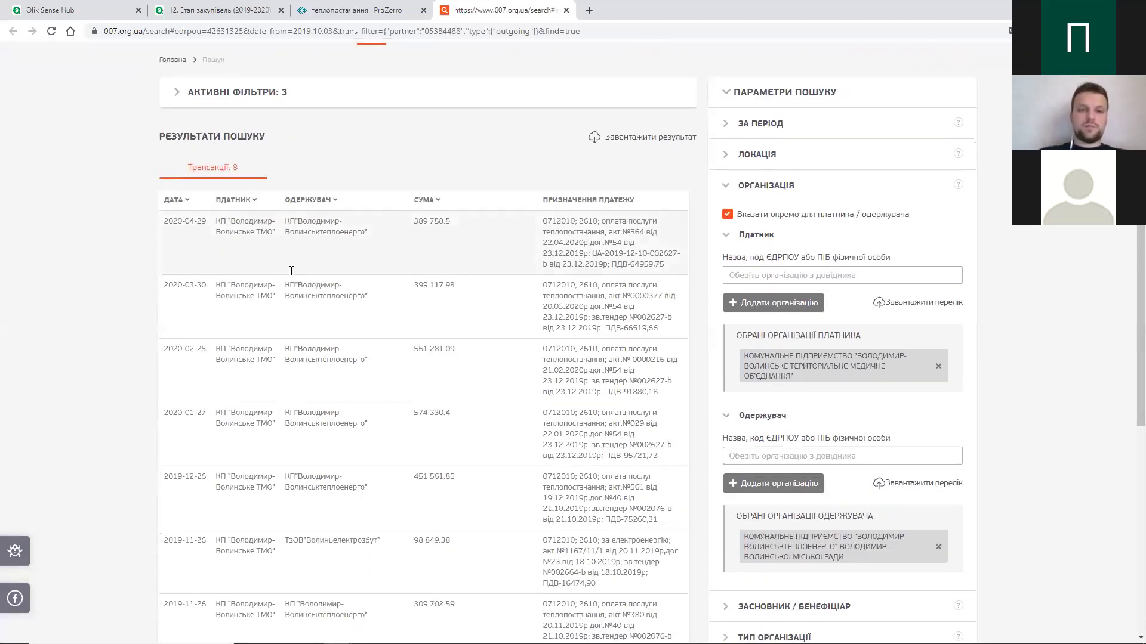
pyautogui.scroll(-1, 293, 271)
pyautogui.scroll(-2, 263, 268)
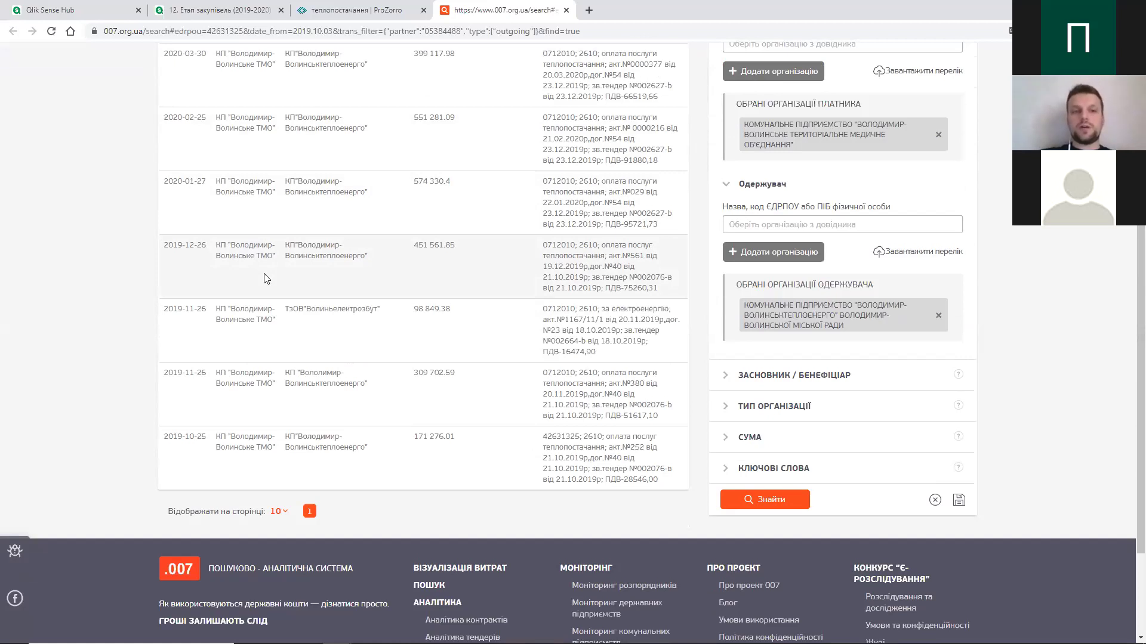
pyautogui.scroll(4, 266, 278)
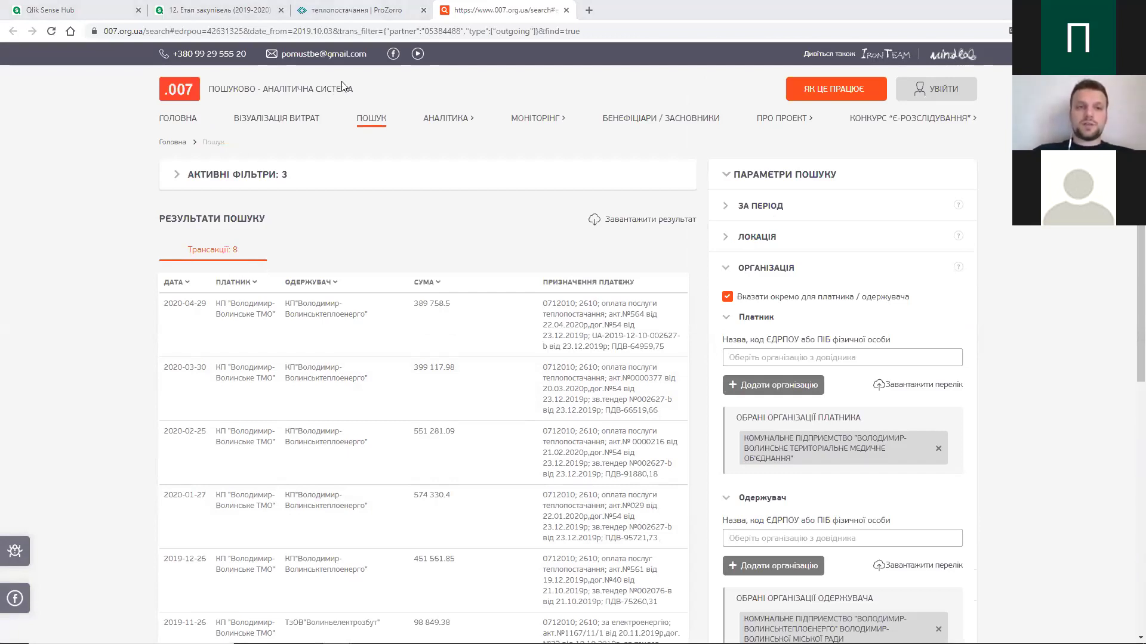
# - Revisit the top of the Prozorro tender page, then return to the Qlik Sense Tenders/Lots table
pyautogui.hotkey('ctrl', 'shift', 'Tab')
pyautogui.scroll(6, 427, 141)
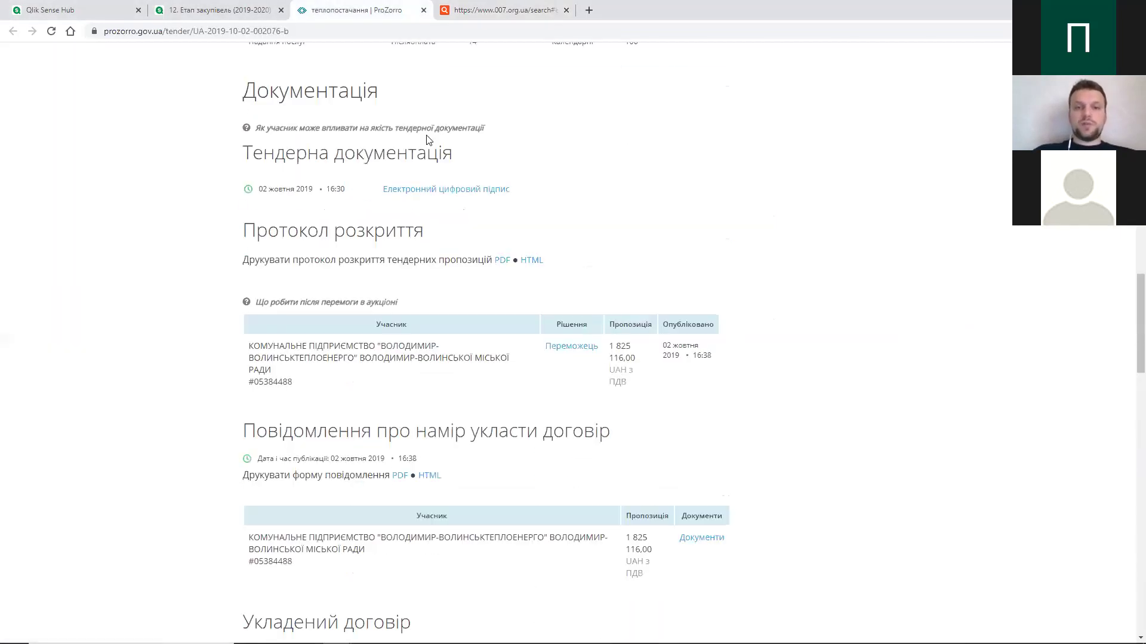
pyautogui.scroll(15, 426, 140)
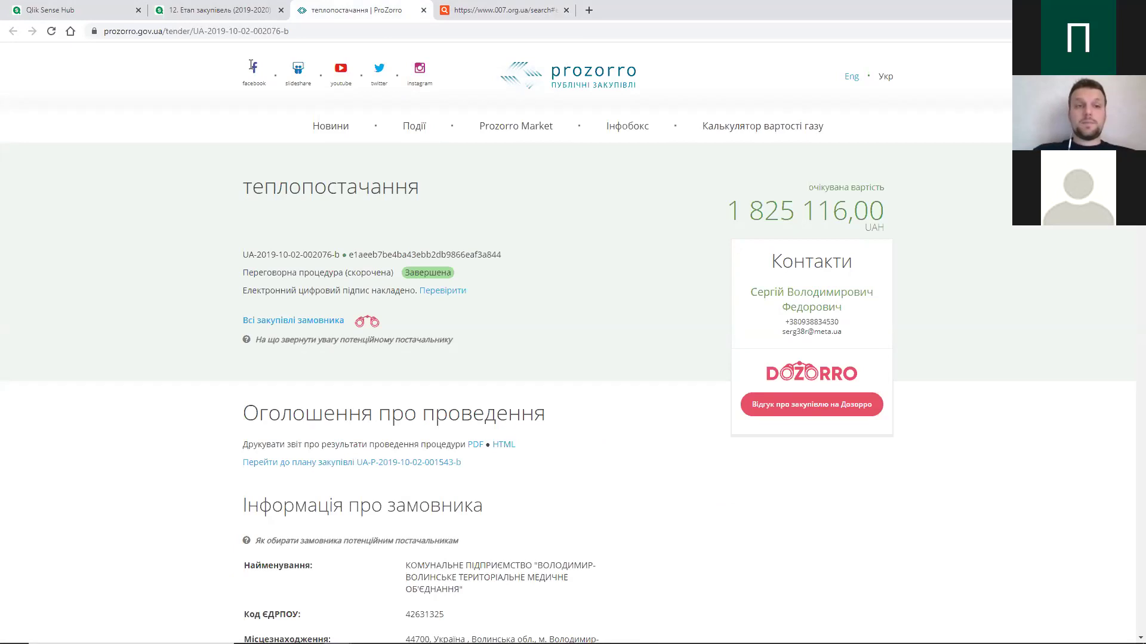
pyautogui.click(211, 9)
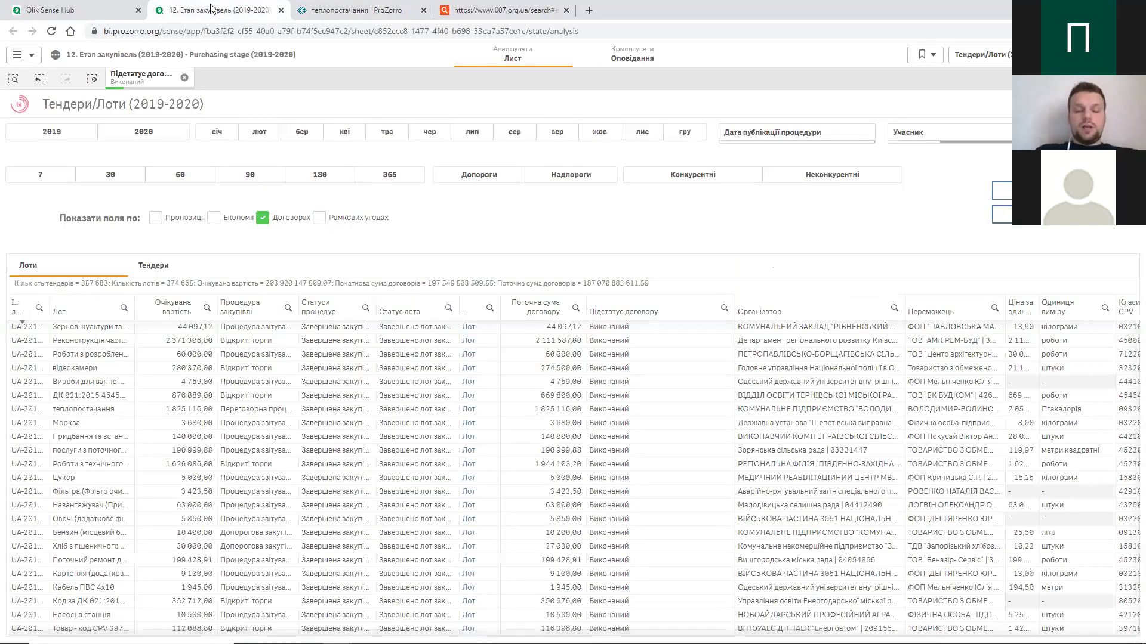